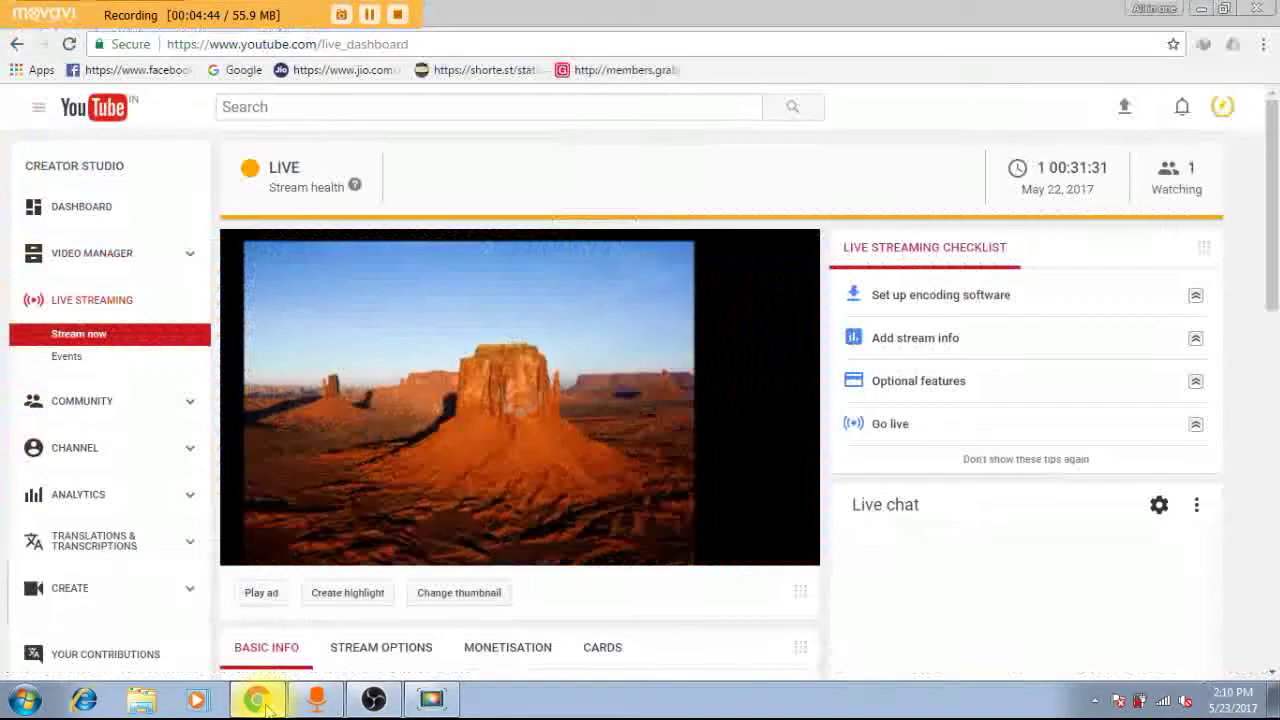
# Step: Review the live stream's basic info, stream options, monetisation and cards sections on the YouTube live dashboard
pyautogui.click(258, 700)
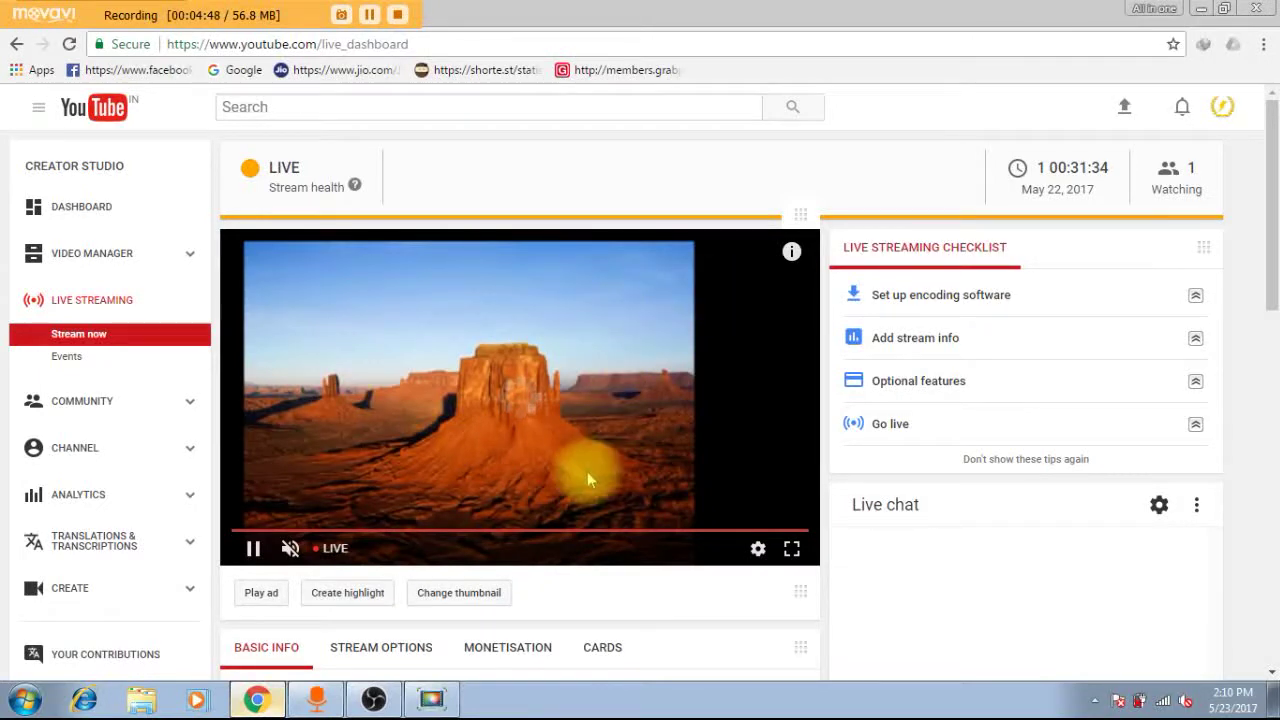
pyautogui.scroll(-2, 587, 471)
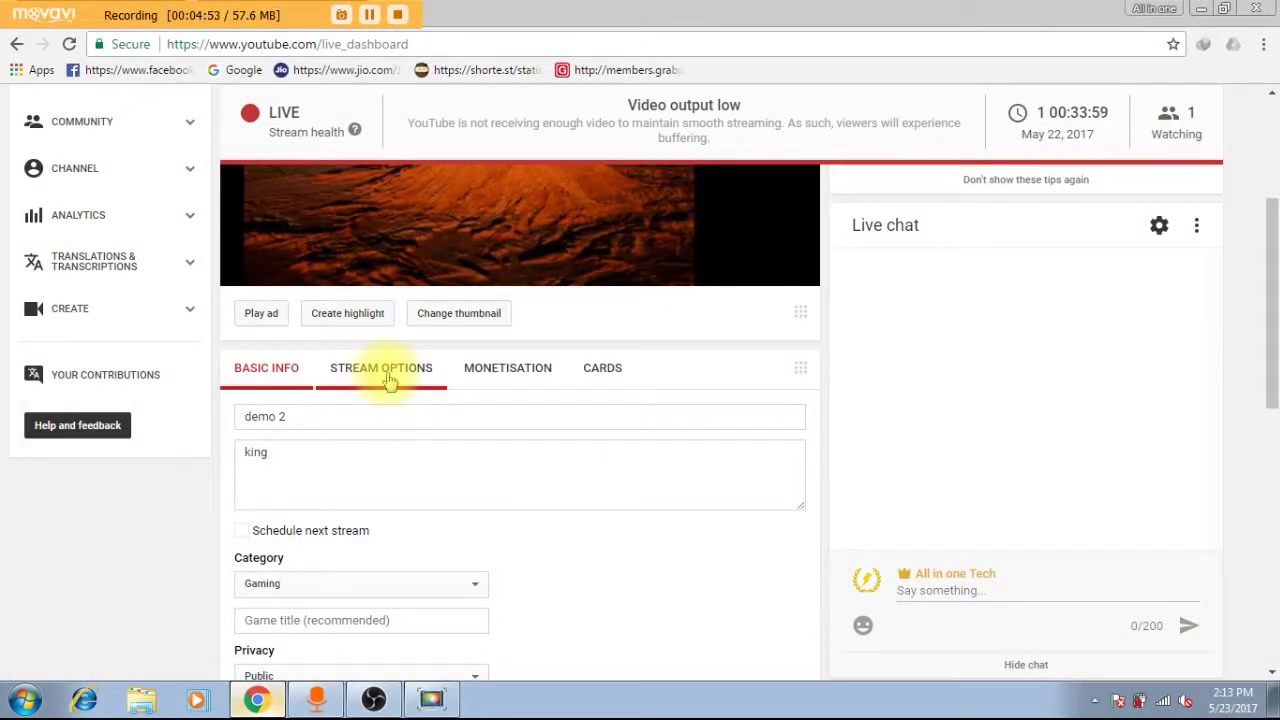
pyautogui.click(395, 378)
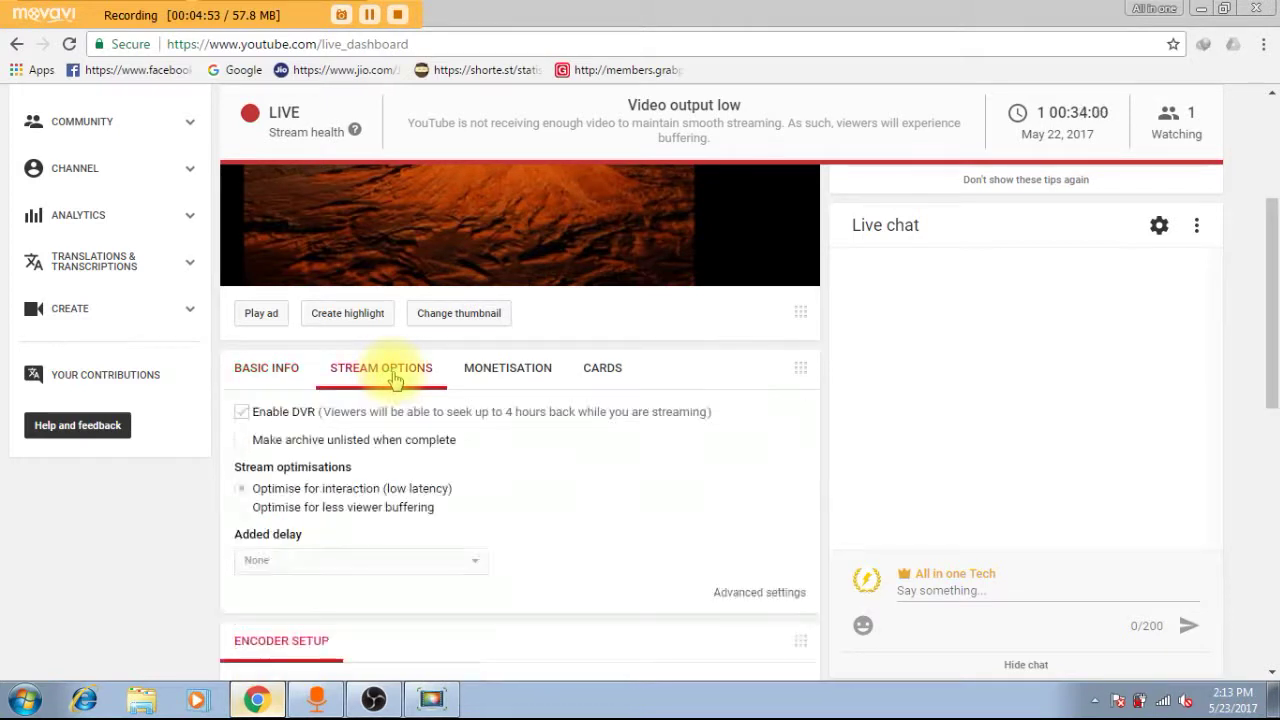
pyautogui.click(486, 380)
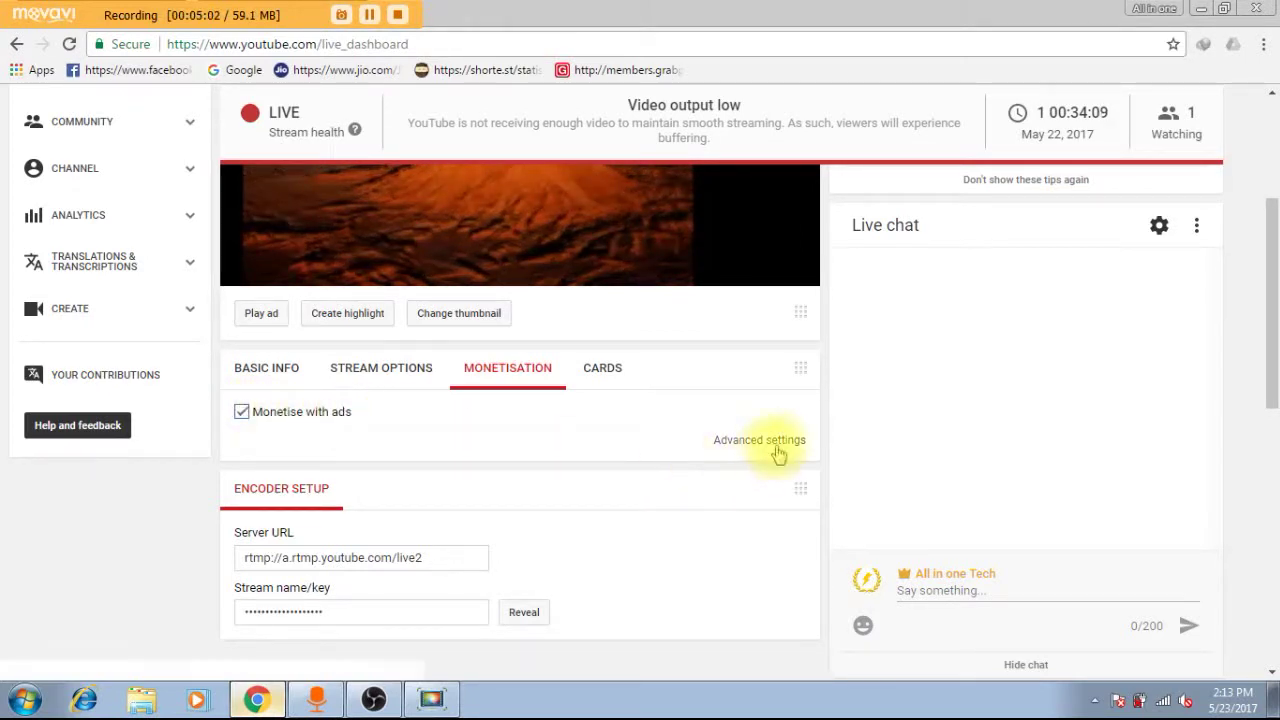
pyautogui.click(602, 372)
pyautogui.click(508, 370)
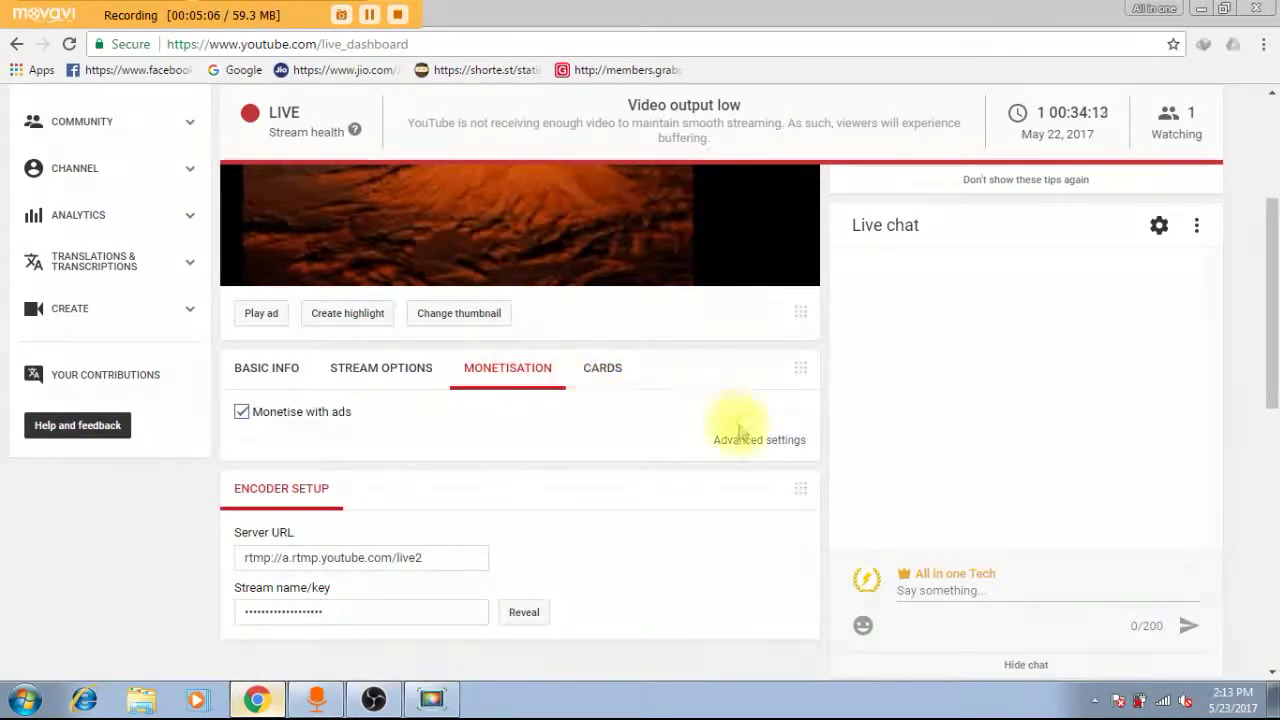
# Step: Open the advanced monetisation settings of the demo 2 stream and review its basic info, advanced settings and ad formats
pyautogui.click(748, 444)
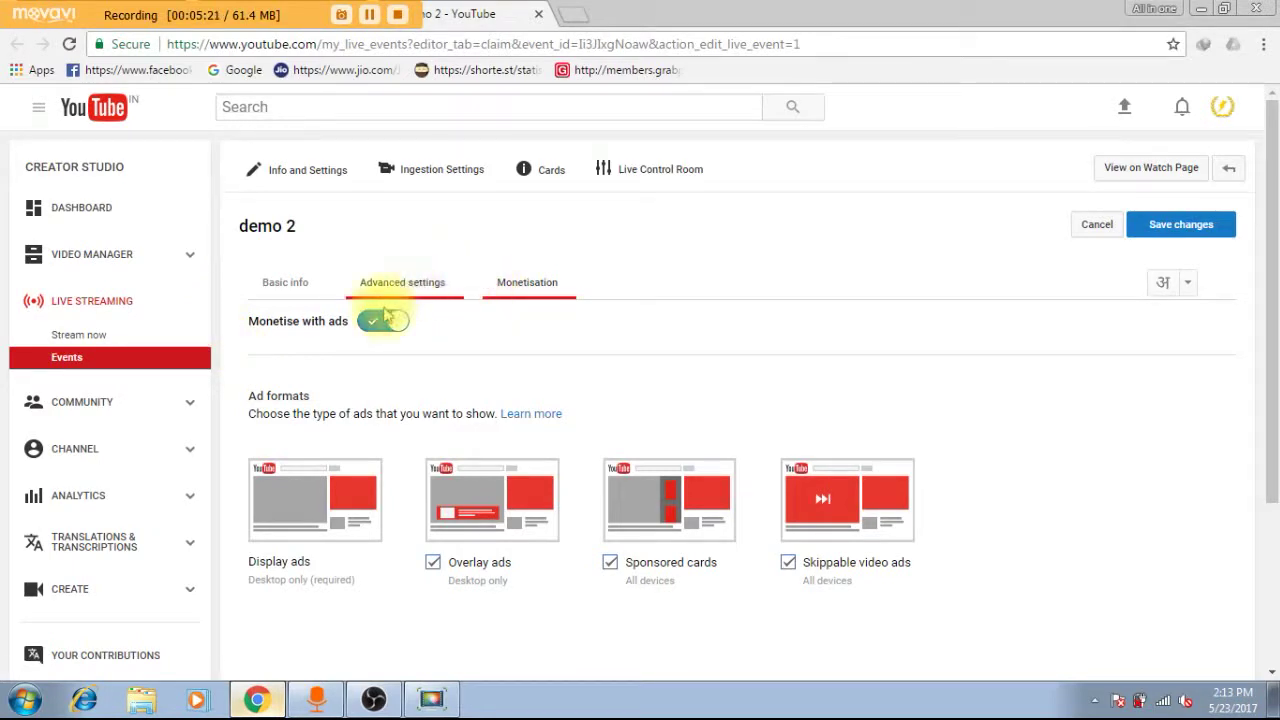
pyautogui.click(405, 282)
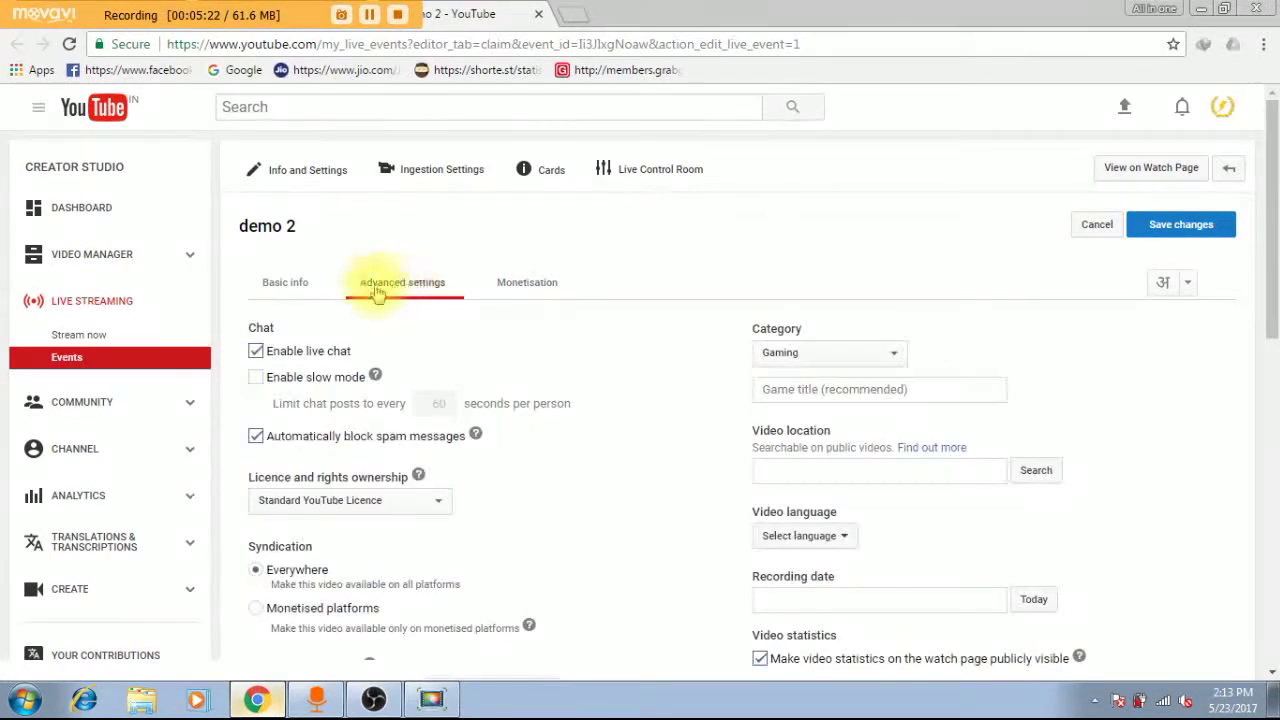
pyautogui.click(292, 284)
pyautogui.click(520, 295)
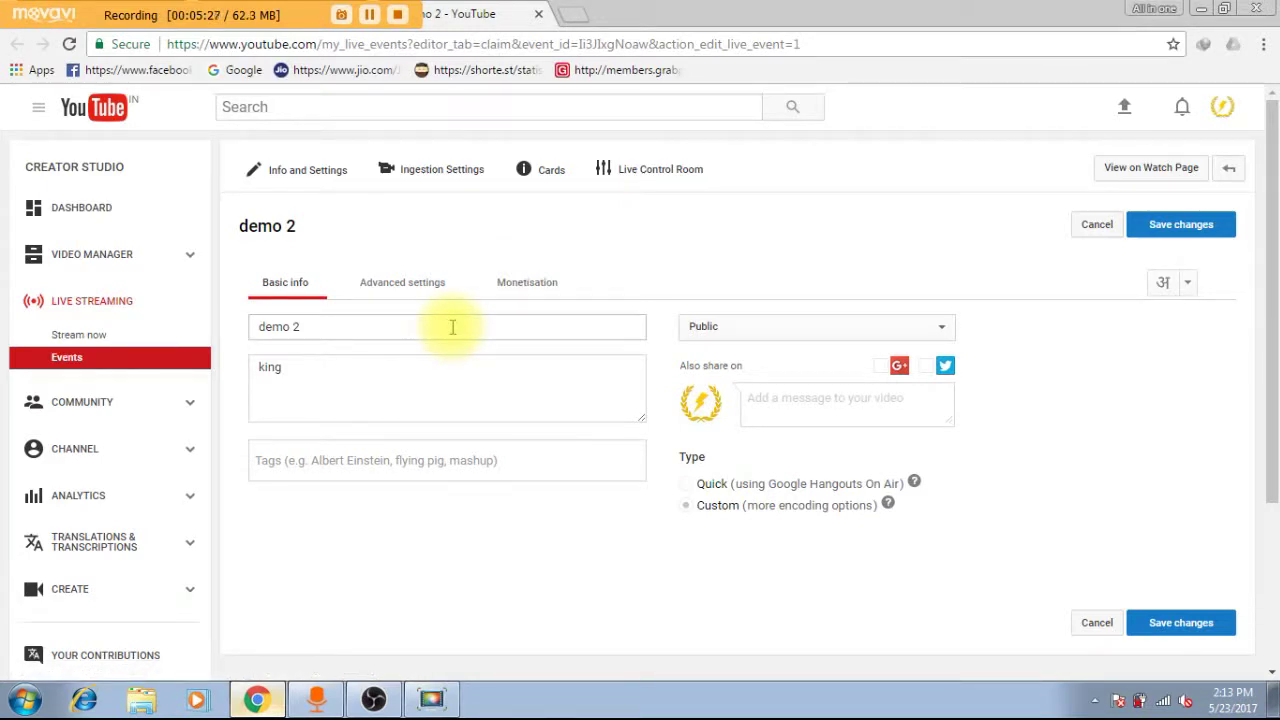
pyautogui.click(420, 285)
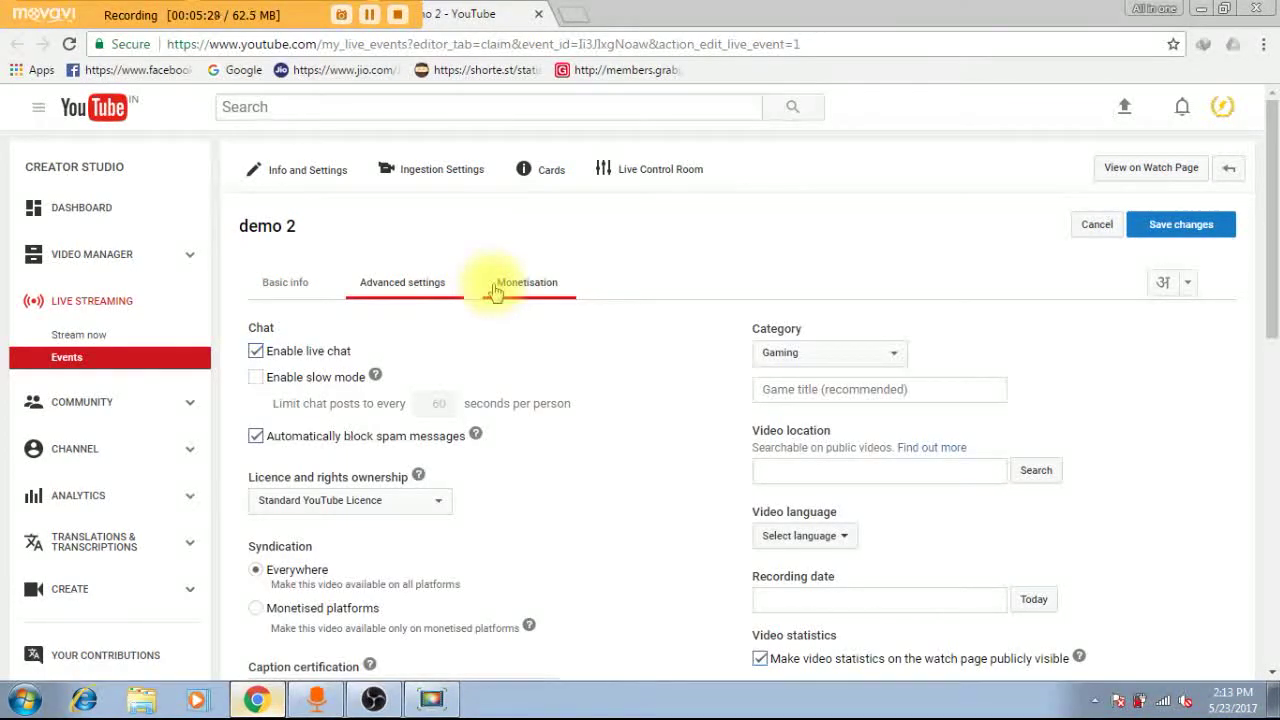
pyautogui.click(497, 290)
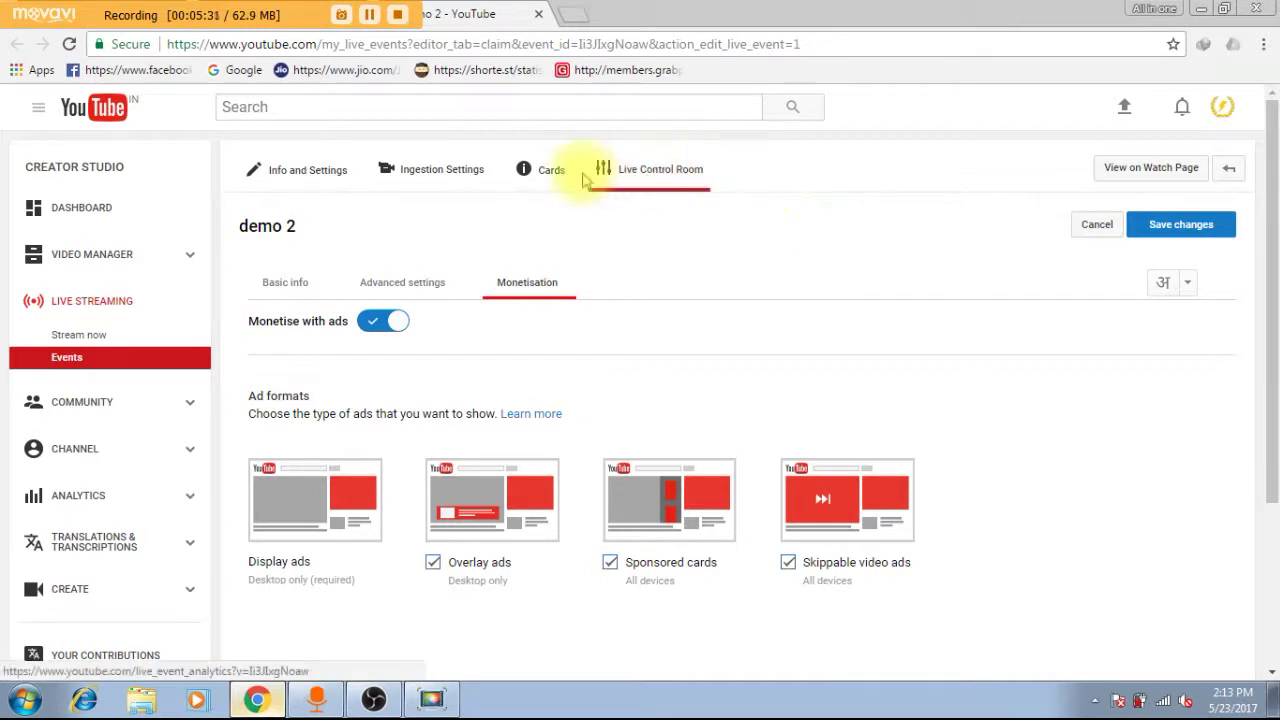
# Step: Open the Live Control Room for demo 2 and read through the stream status messages
pyautogui.click(660, 179)
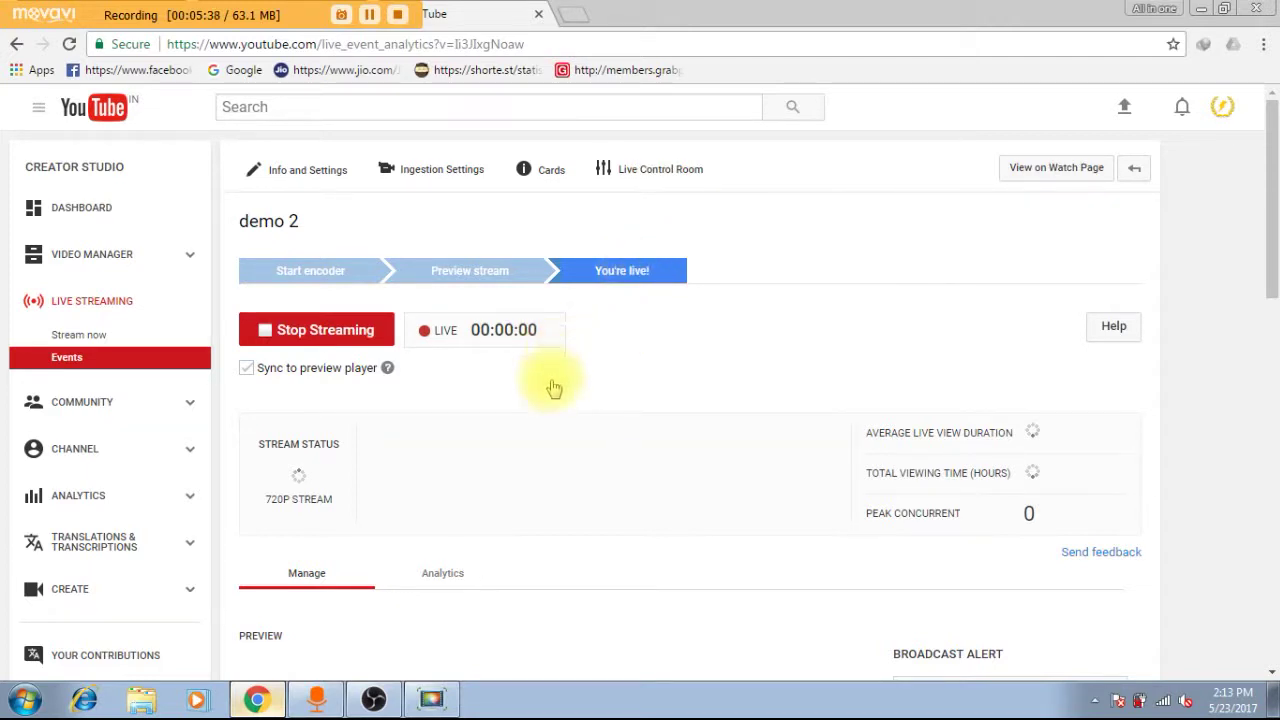
pyautogui.scroll(-1, 535, 398)
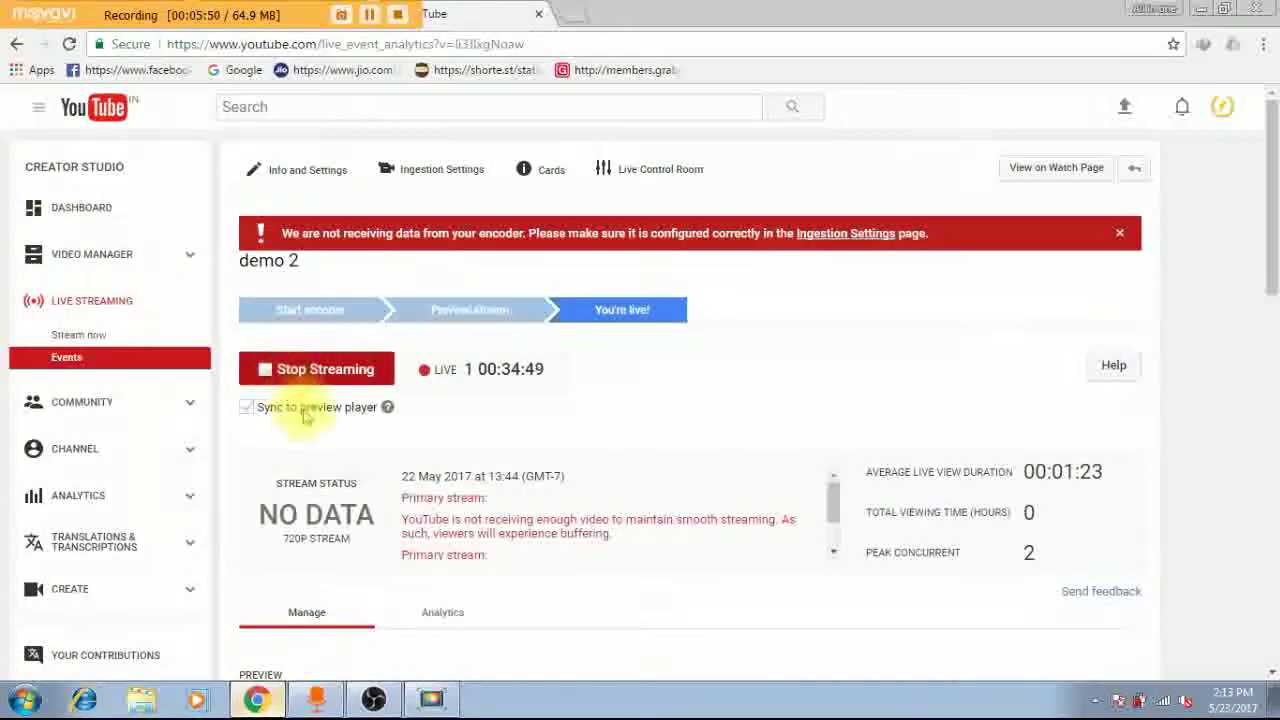
pyautogui.scroll(-1, 323, 467)
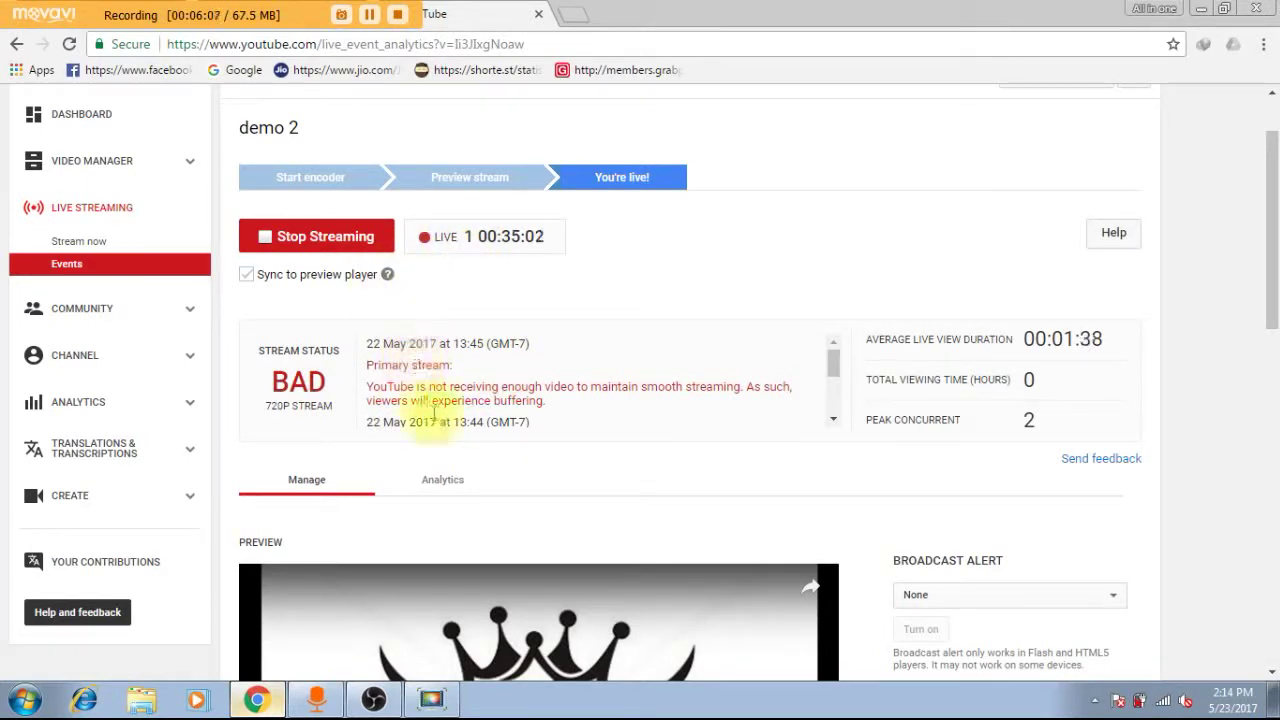
pyautogui.scroll(-1, 444, 416)
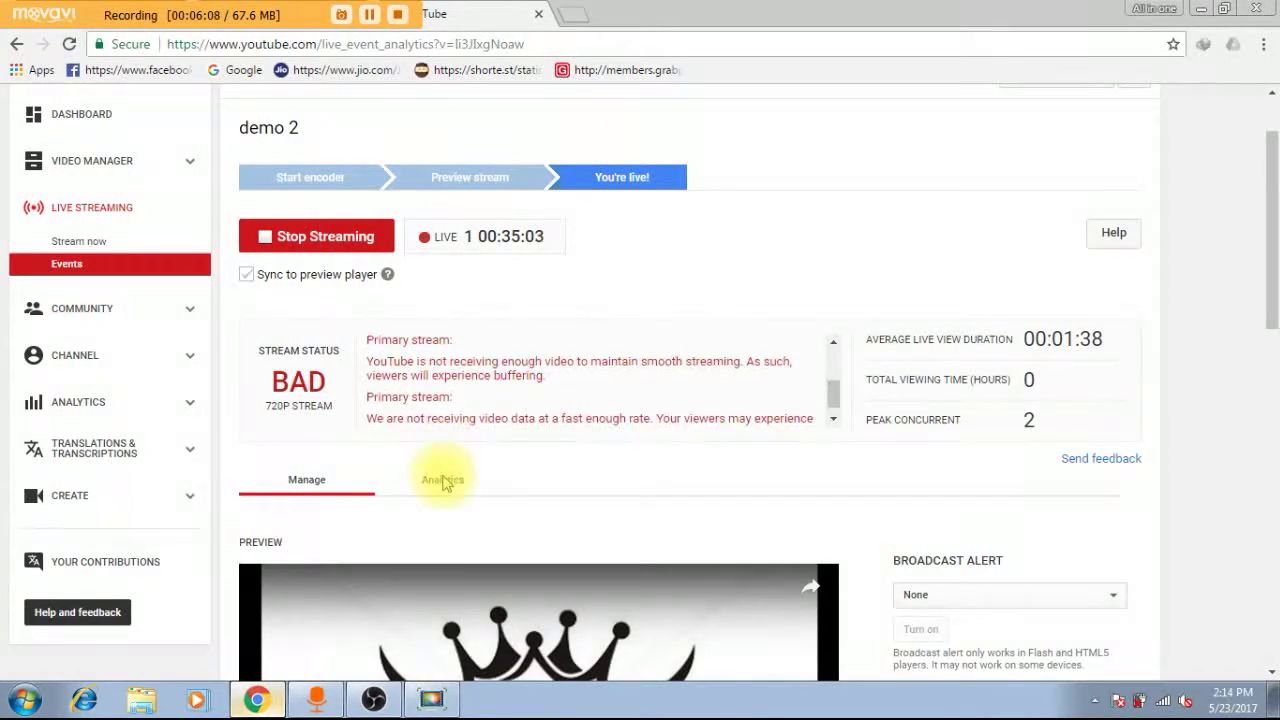
# Step: Filter the demo 2 live analytics by the 240p Stream resolution and check the viewer statistics
pyautogui.click(443, 480)
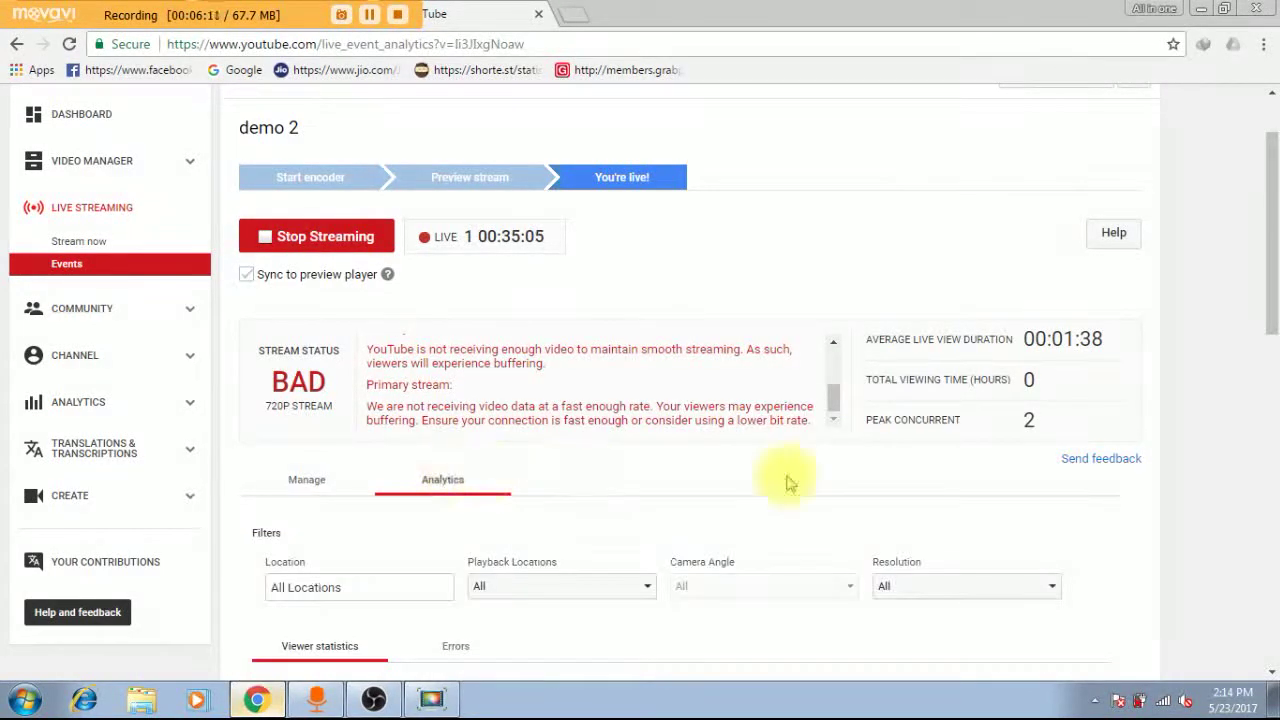
pyautogui.scroll(-1, 820, 475)
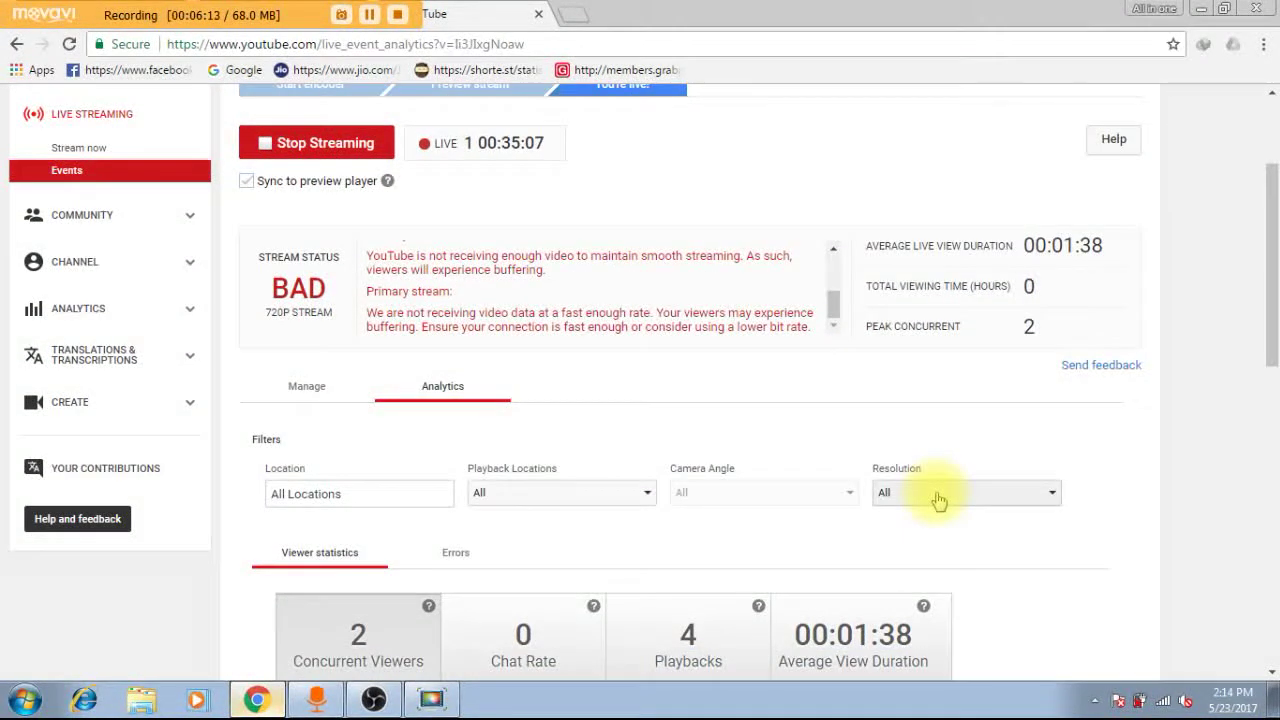
pyautogui.click(939, 500)
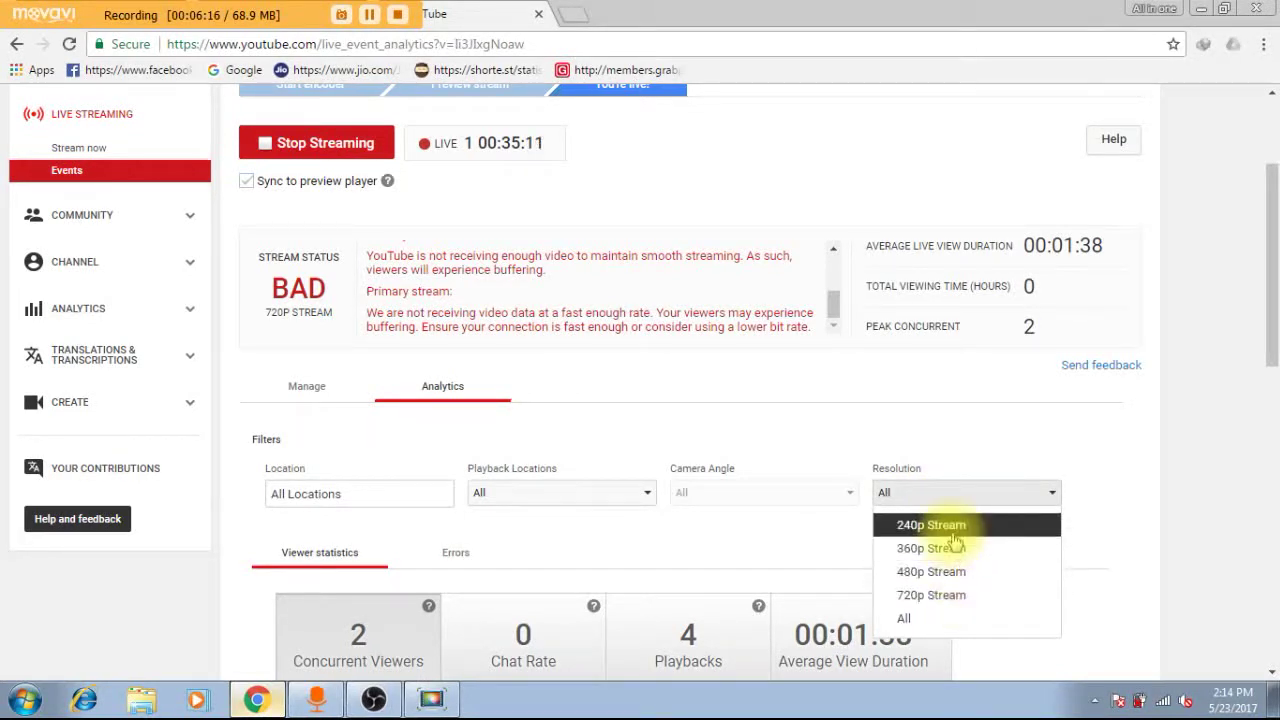
pyautogui.click(946, 525)
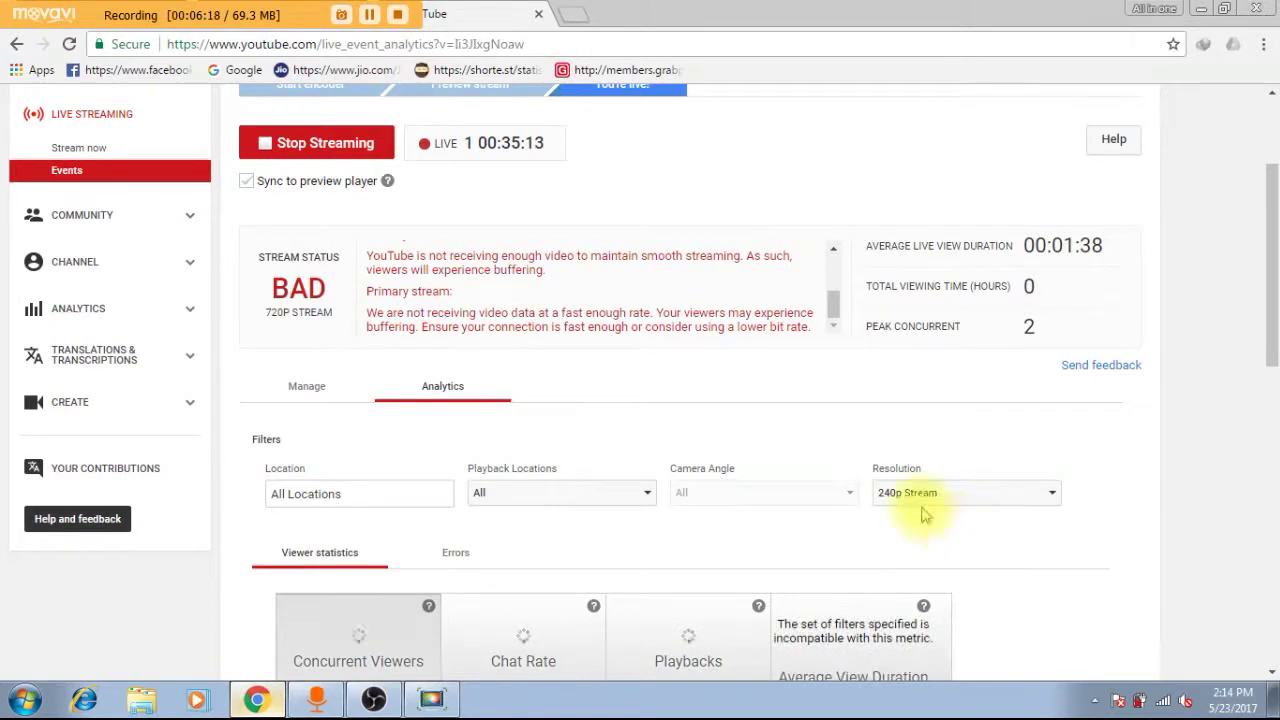
pyautogui.scroll(-2, 850, 492)
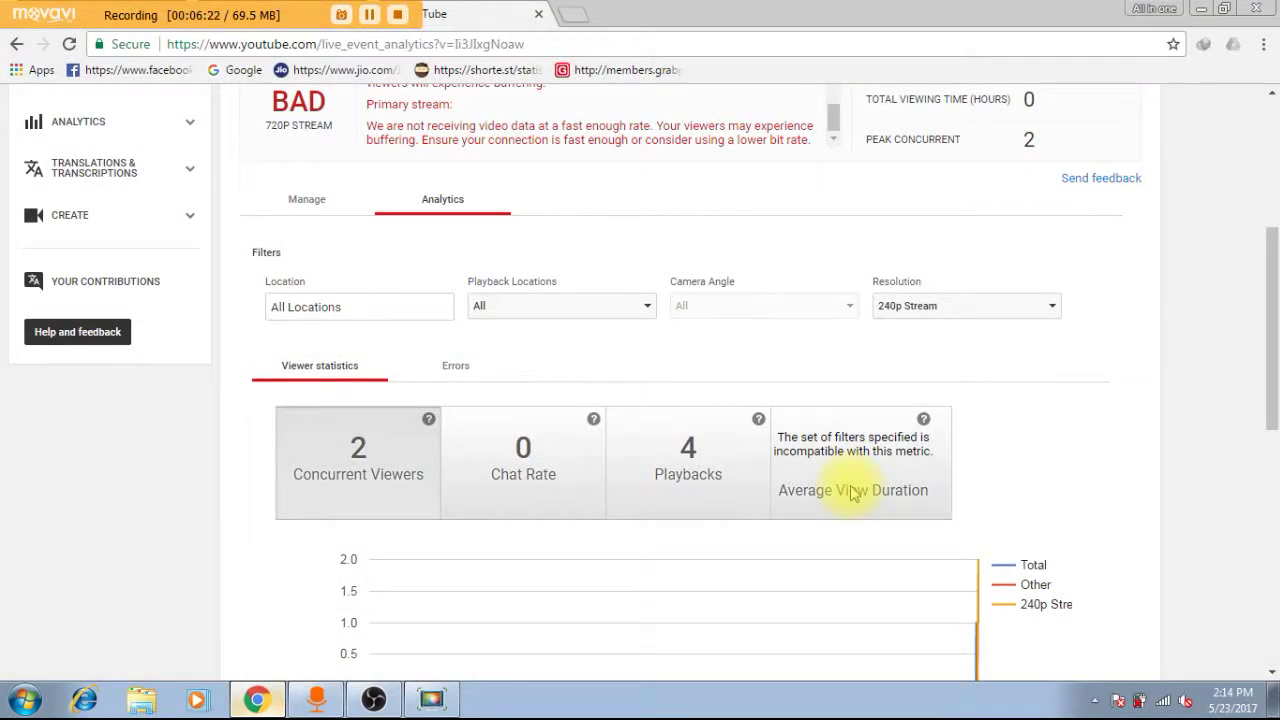
pyautogui.scroll(4, 853, 492)
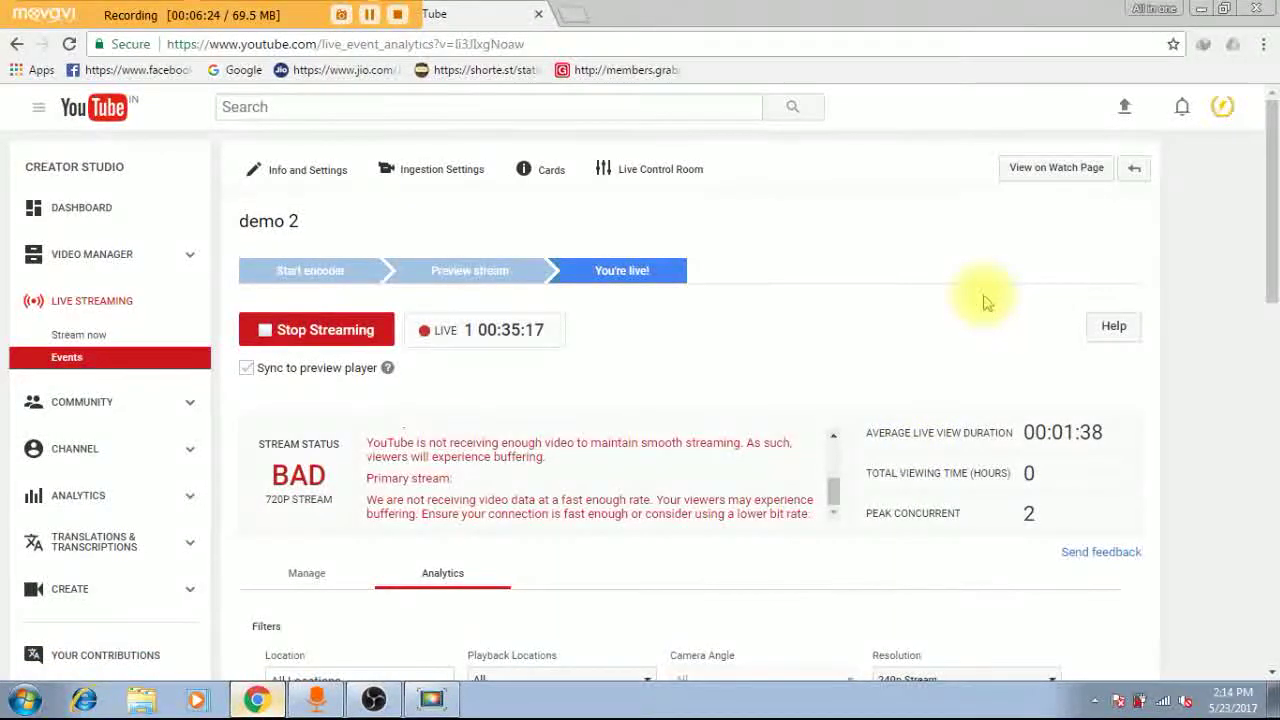
pyautogui.scroll(-1, 410, 420)
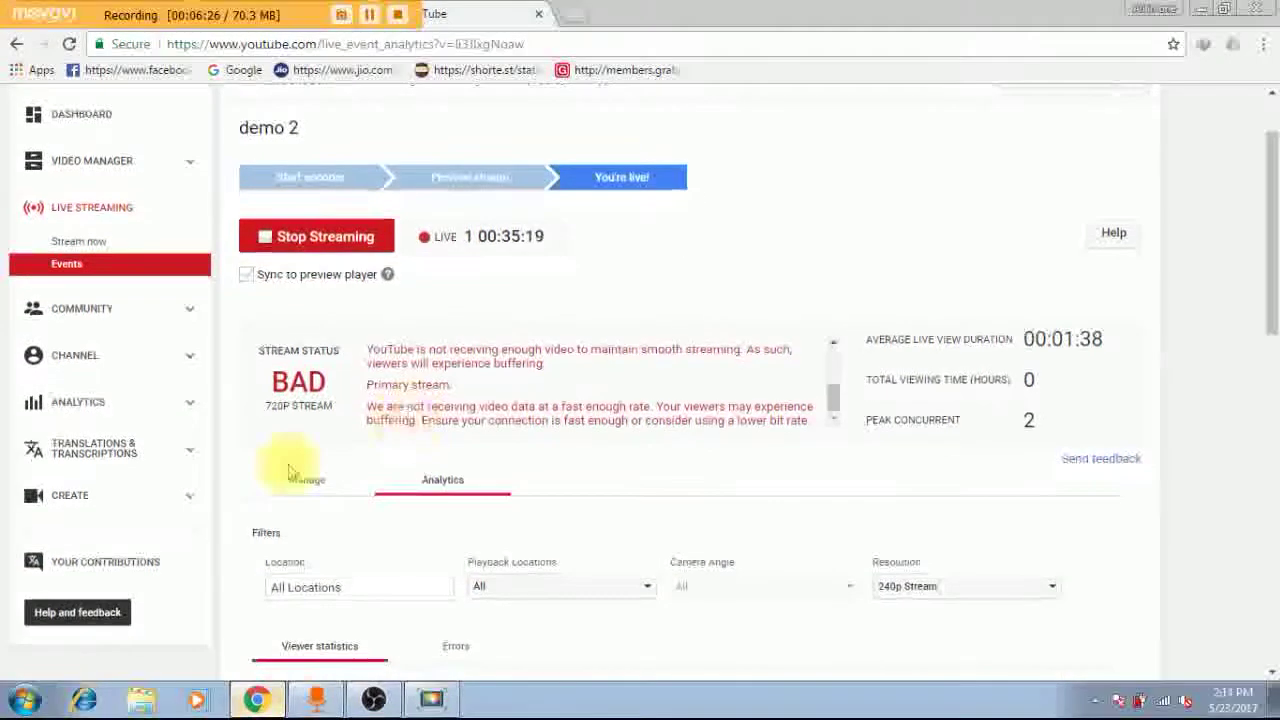
# Step: Examine the stream's management section, including the preview, broadcast alert, slate and ad insertion, highlight controls and public view
pyautogui.click(300, 478)
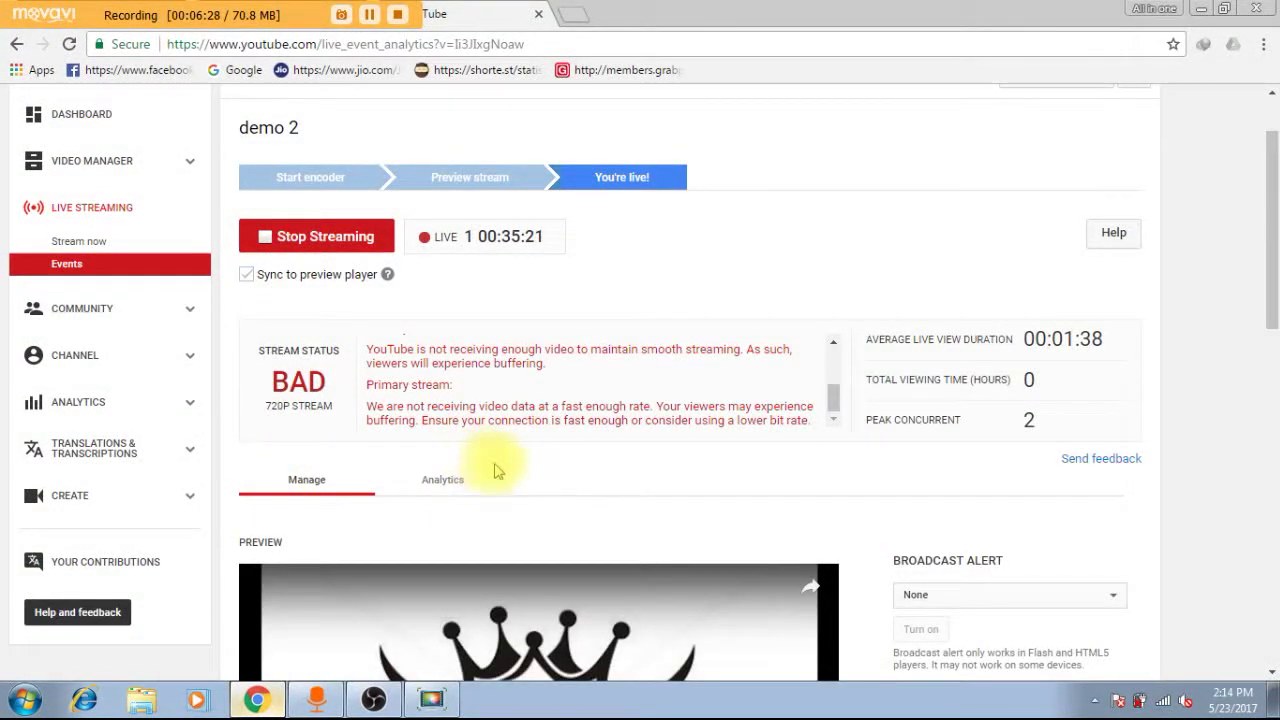
pyautogui.scroll(-6, 498, 470)
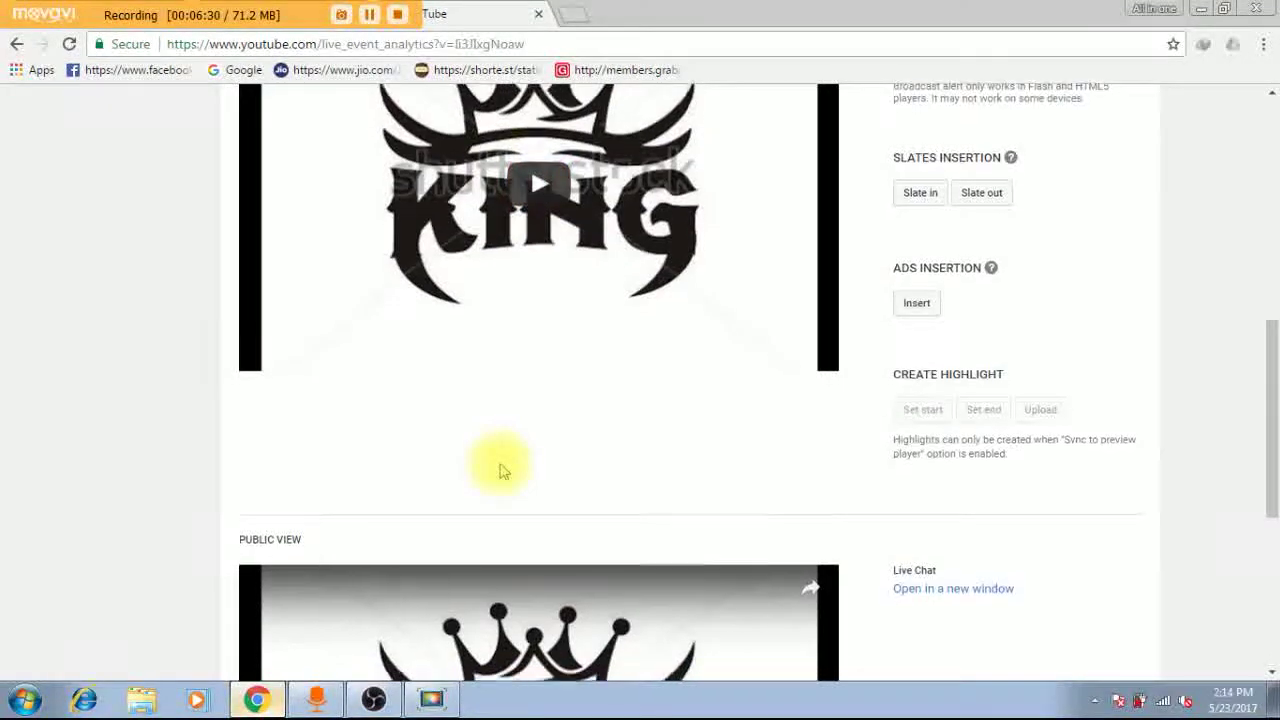
pyautogui.scroll(-5, 503, 470)
pyautogui.scroll(4, 505, 464)
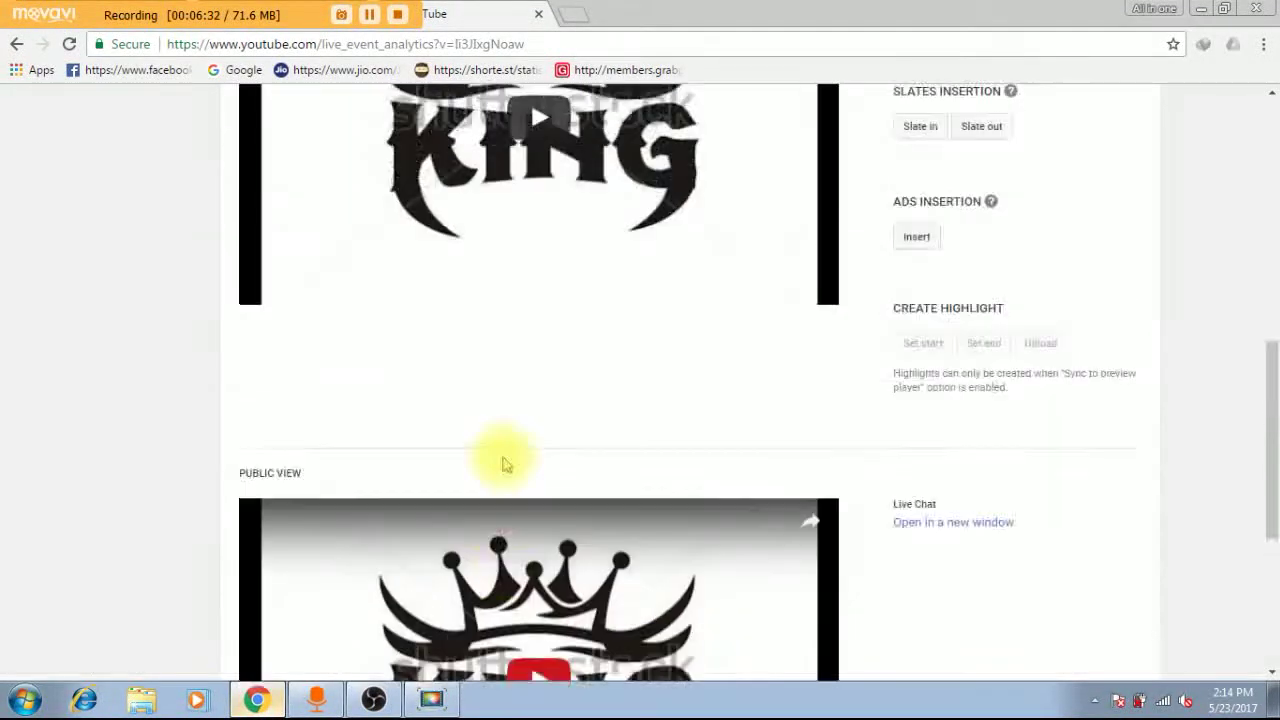
pyautogui.scroll(3, 505, 464)
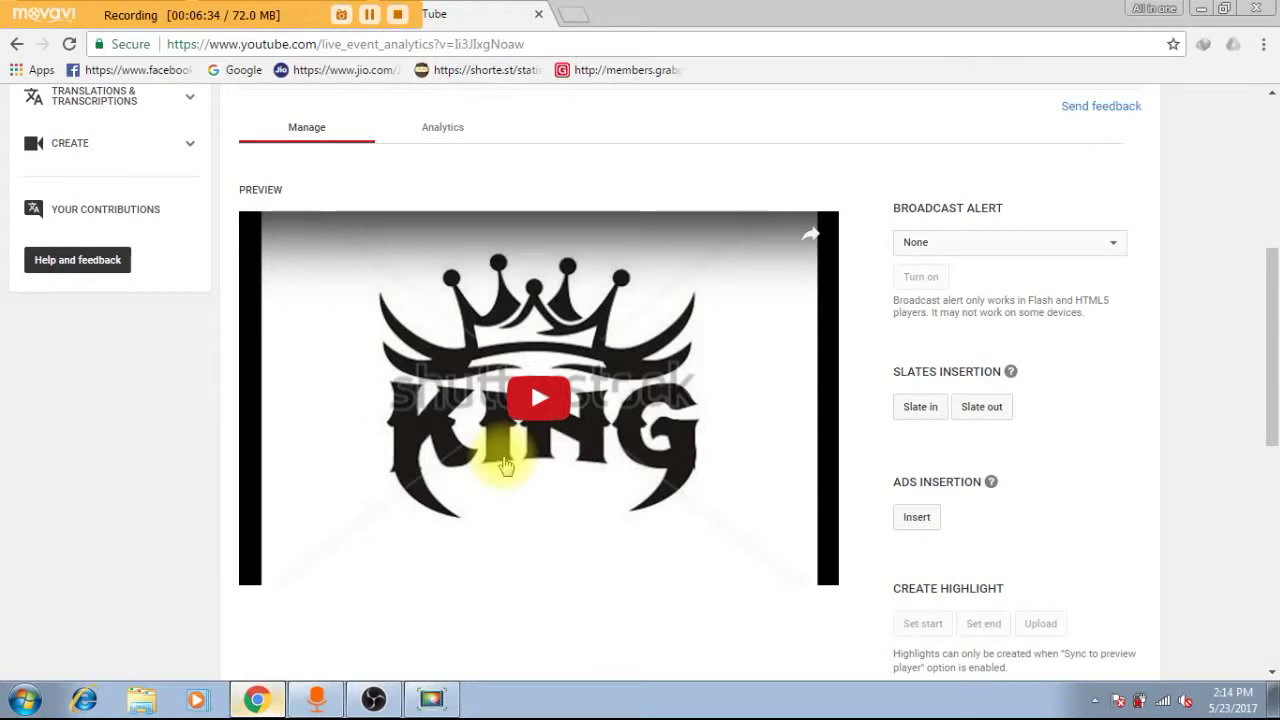
pyautogui.scroll(1, 517, 452)
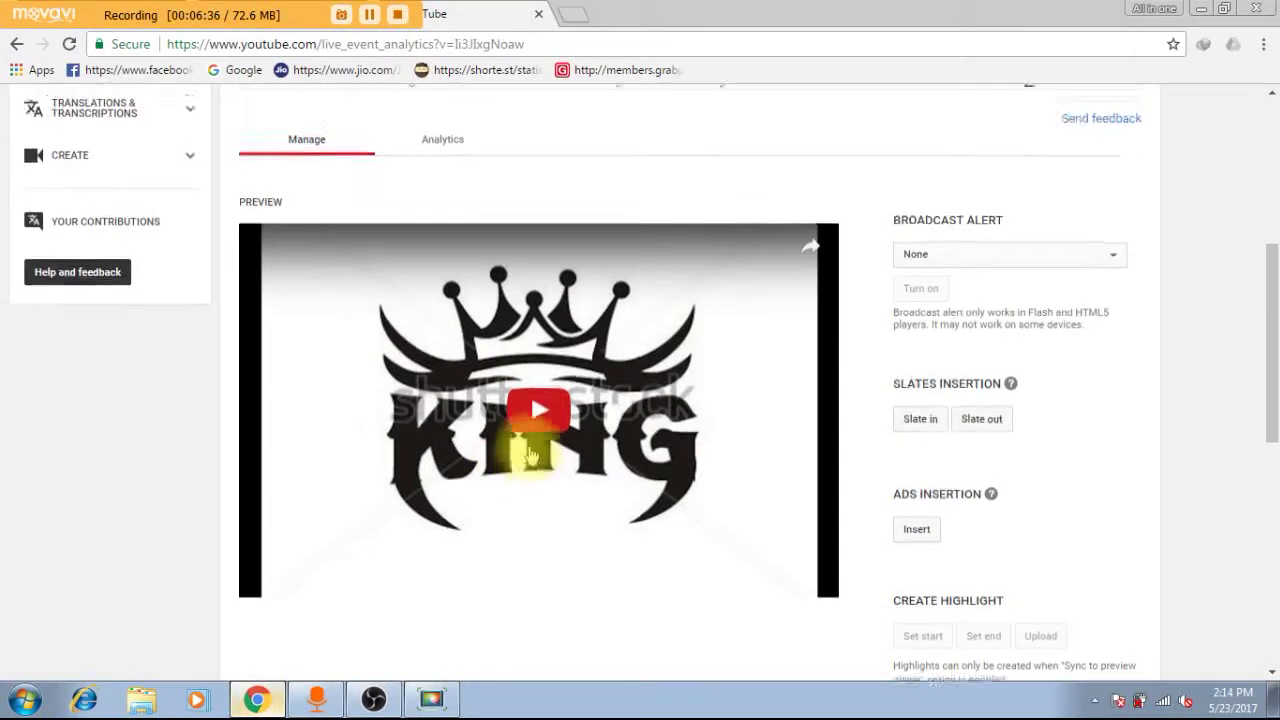
pyautogui.scroll(3, 535, 450)
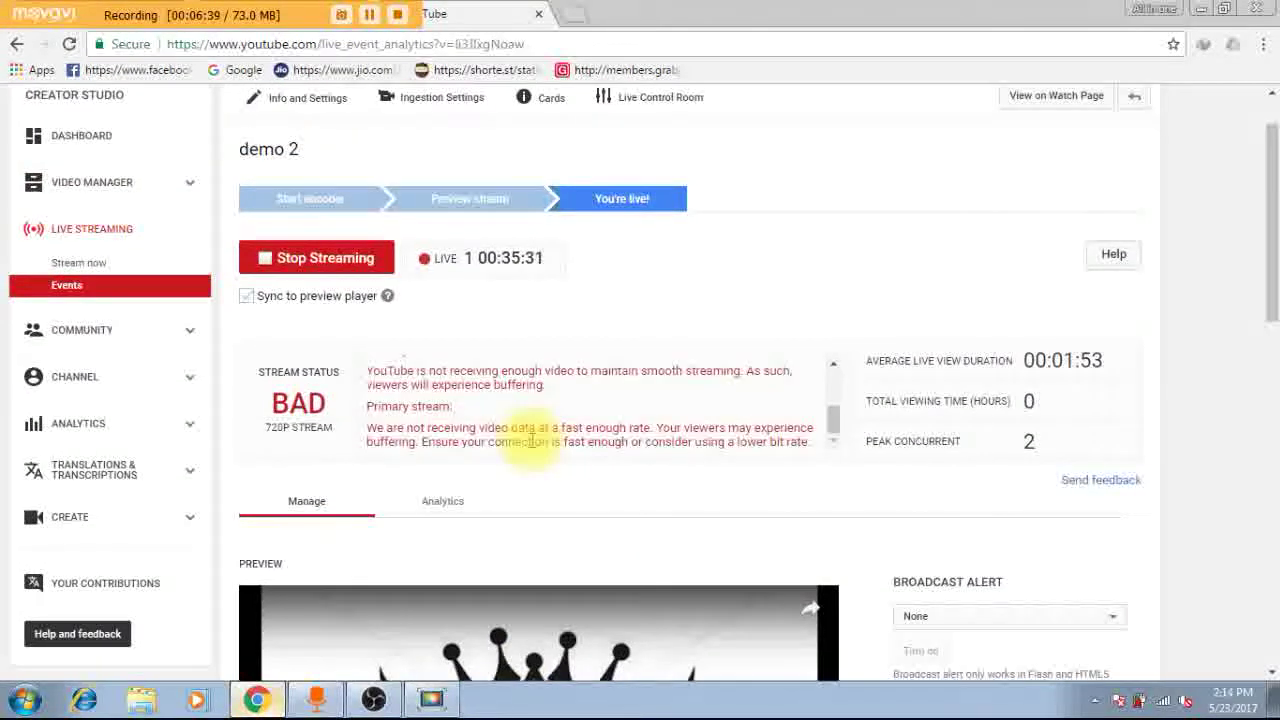
pyautogui.click(445, 503)
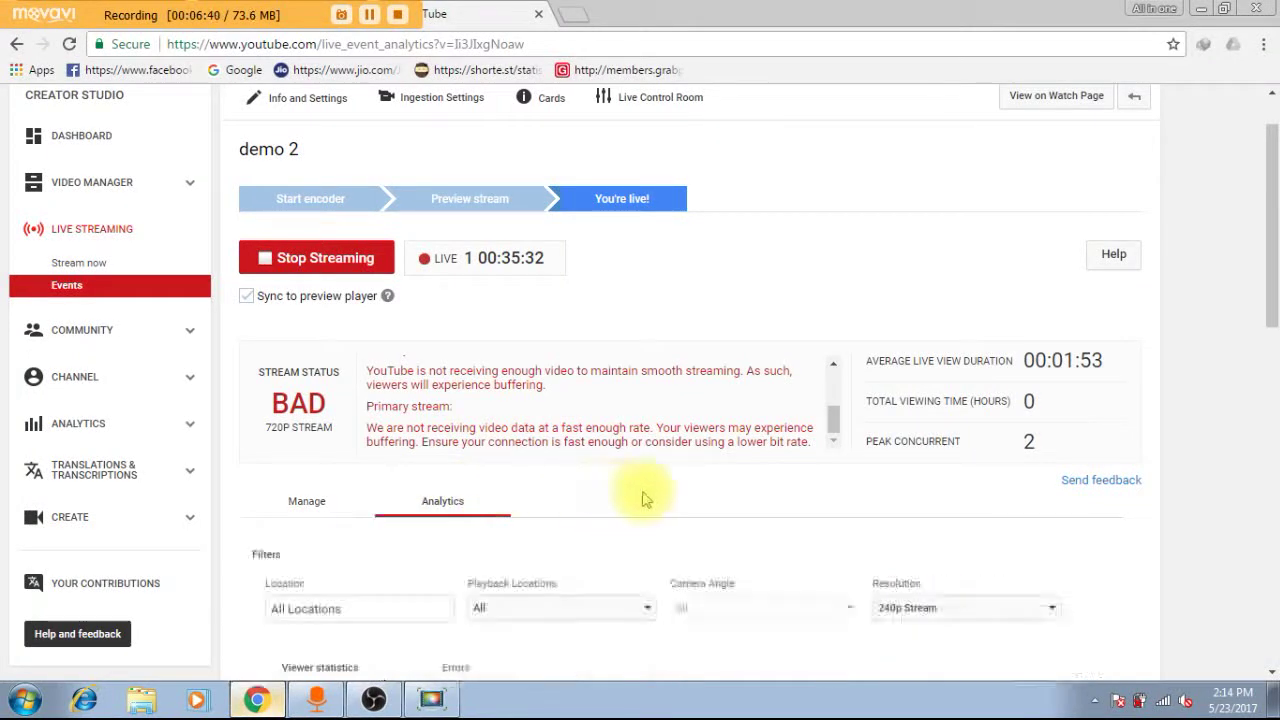
pyautogui.scroll(1, 643, 495)
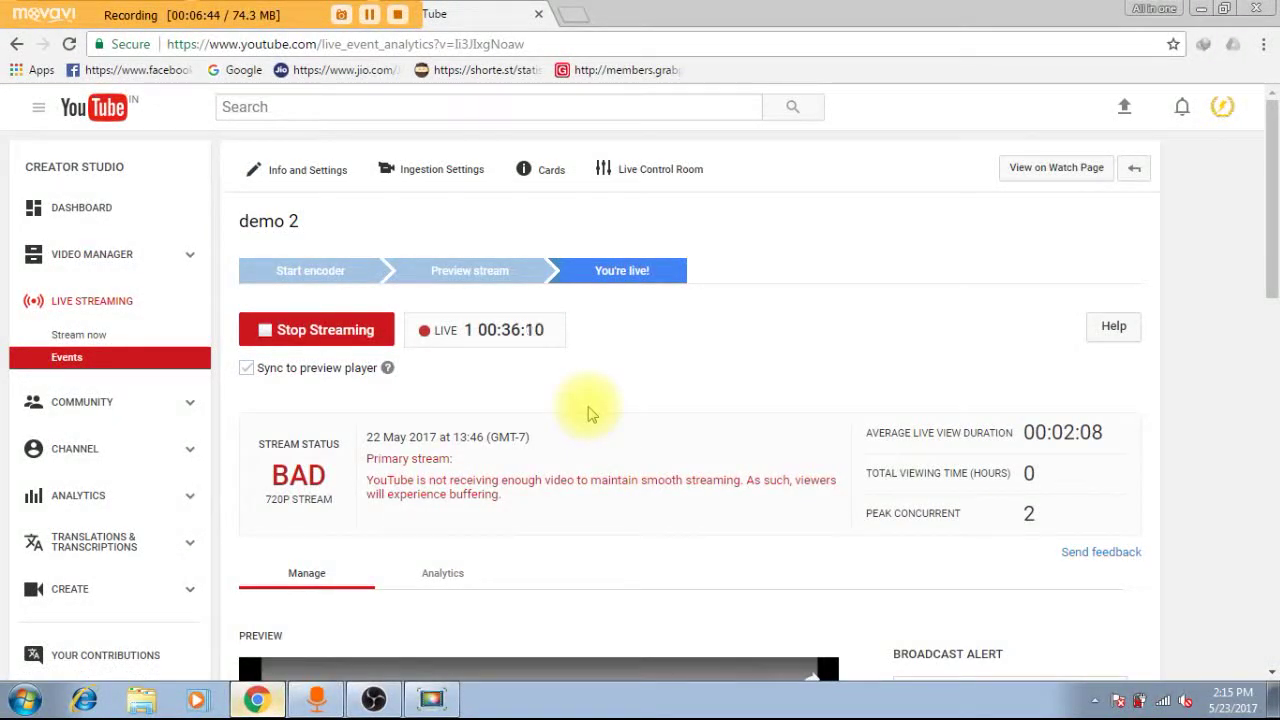
# Step: Set the live analytics resolution filter to 240p Stream and inspect the concurrent viewers chart and public view
pyautogui.click(447, 576)
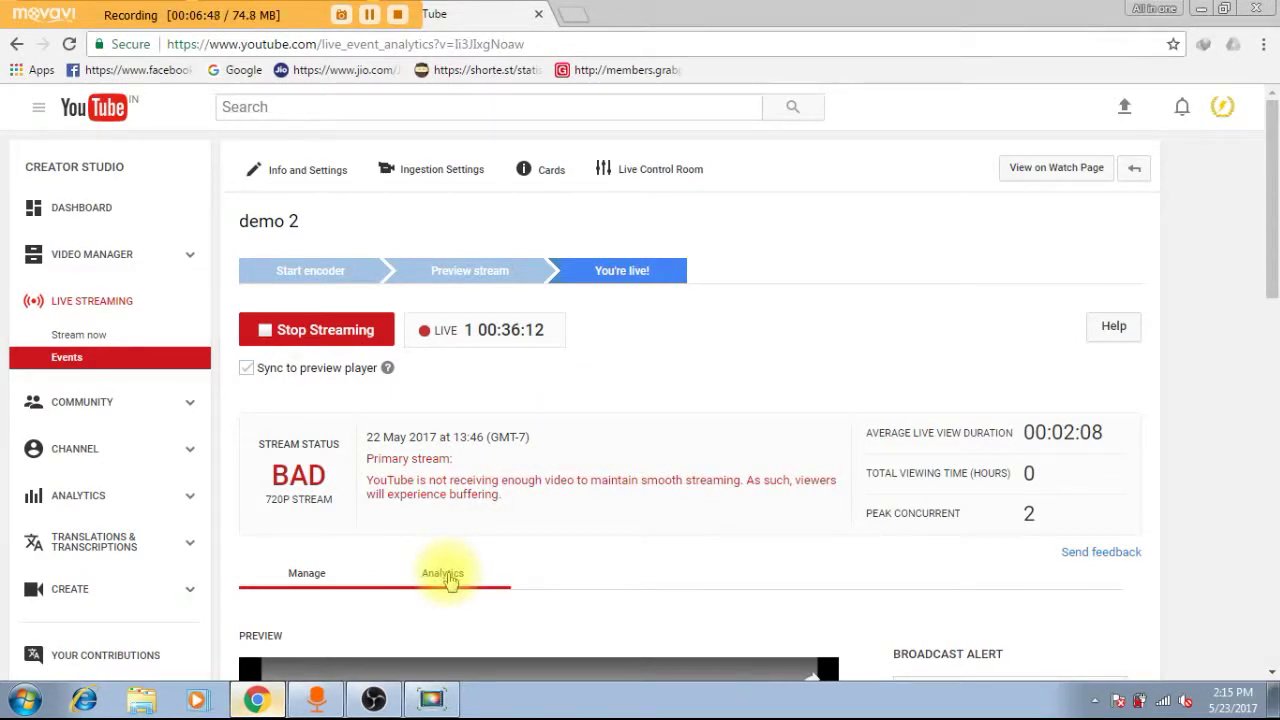
pyautogui.scroll(-2, 451, 571)
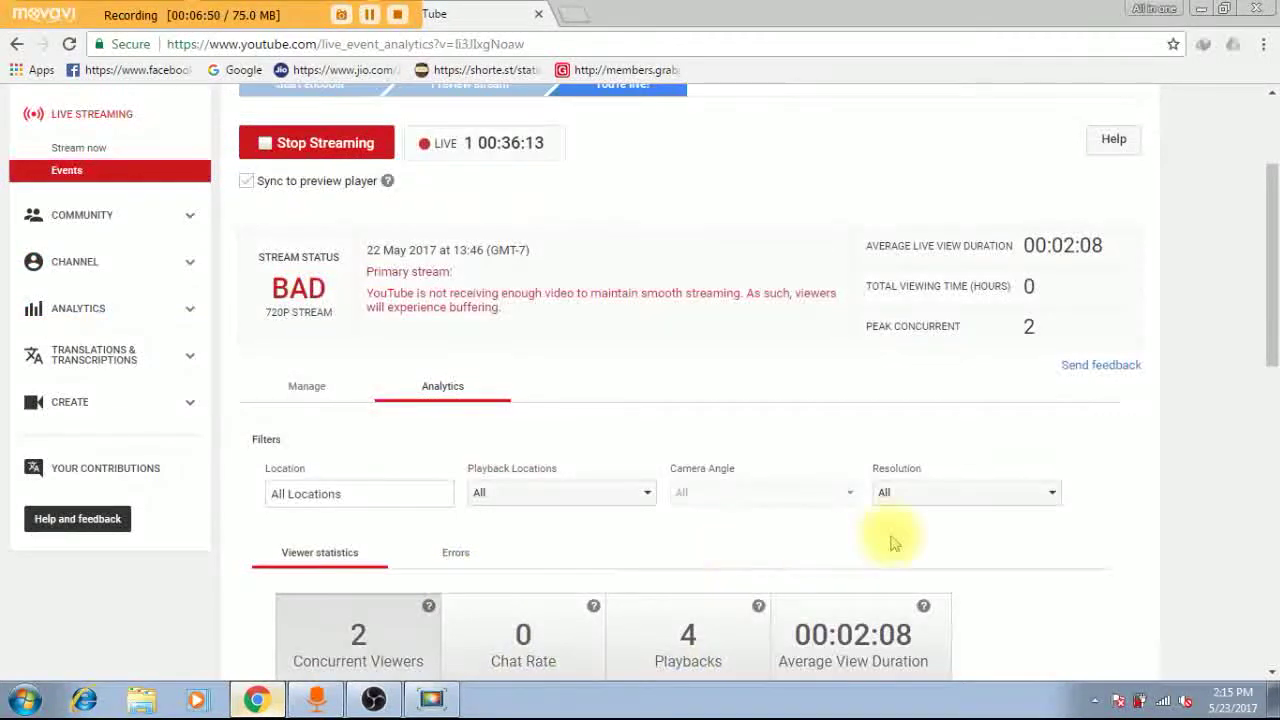
pyautogui.click(929, 503)
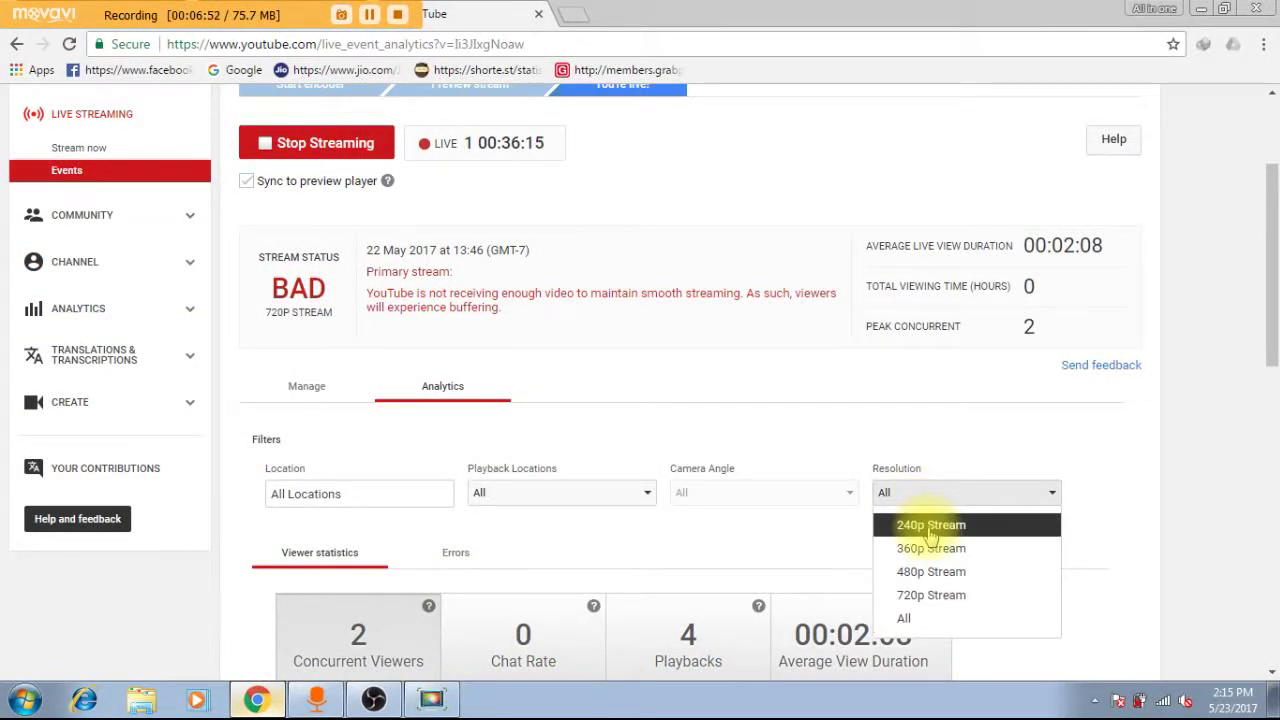
pyautogui.click(930, 527)
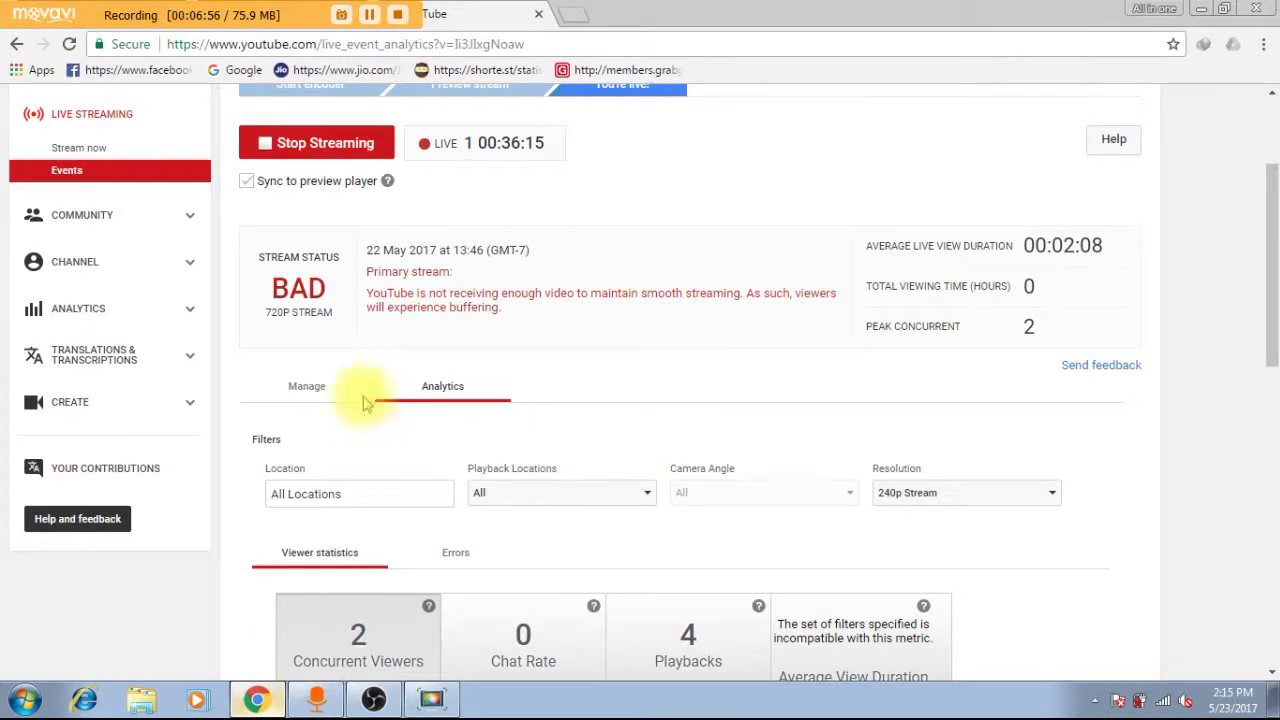
pyautogui.scroll(-3, 763, 491)
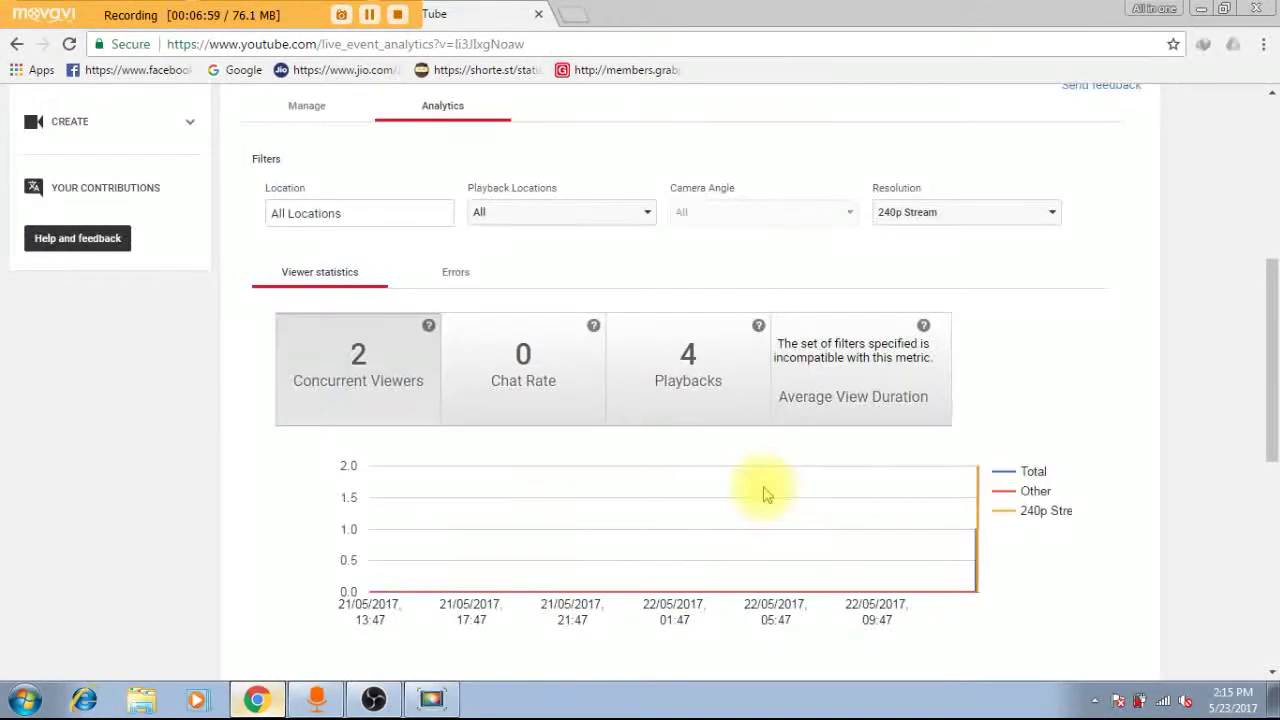
pyautogui.scroll(-4, 765, 493)
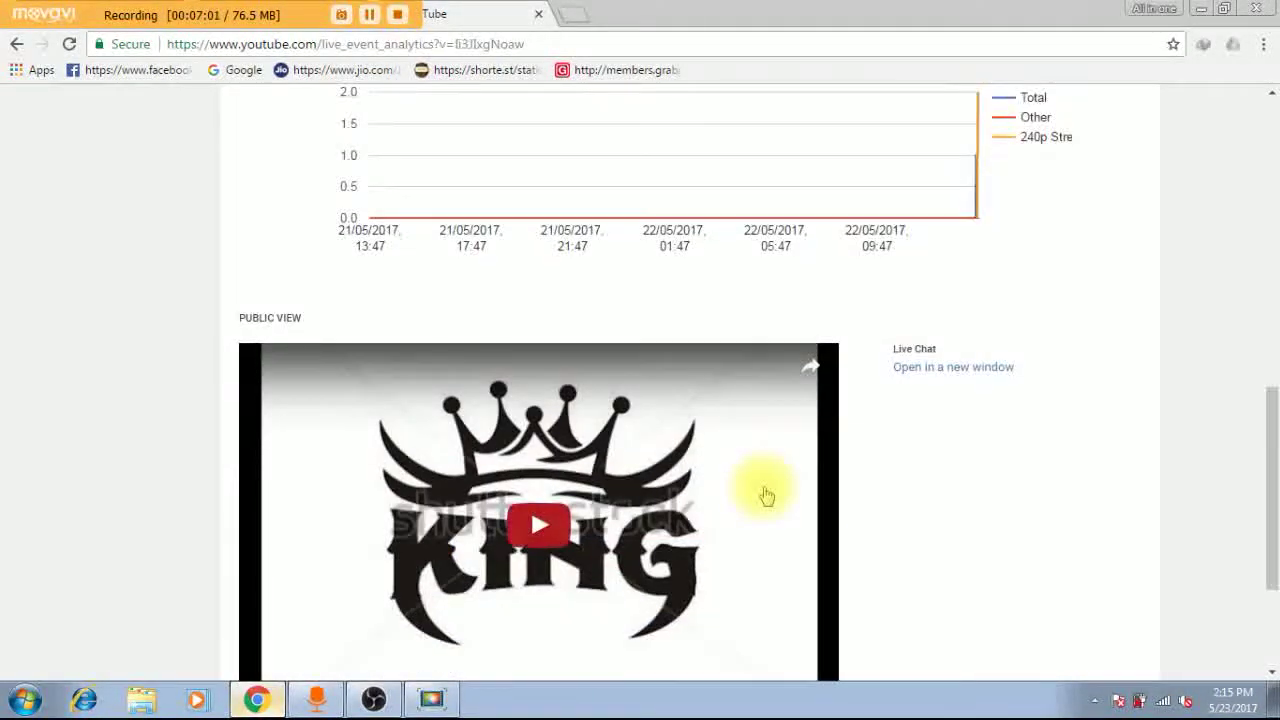
# Step: Look over the rest of the demo 2 live analytics page and open the Stream now page
pyautogui.scroll(-2, 765, 493)
pyautogui.scroll(8, 765, 490)
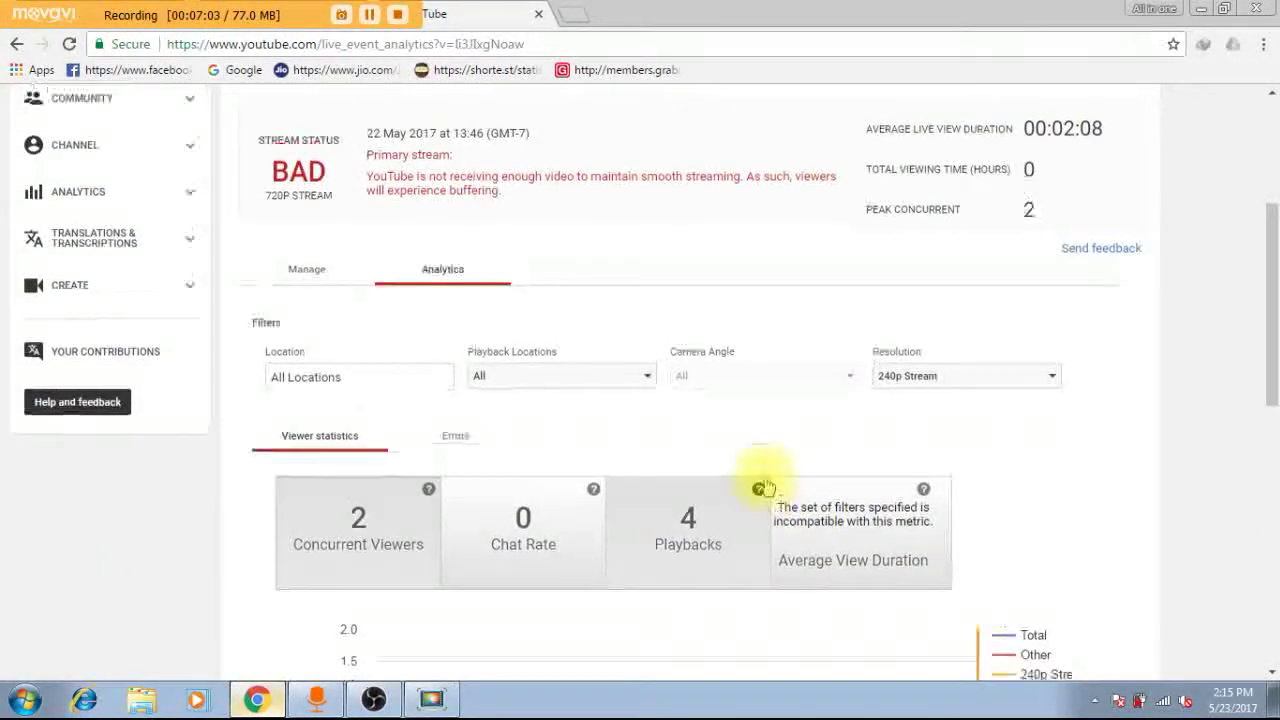
pyautogui.scroll(1, 763, 489)
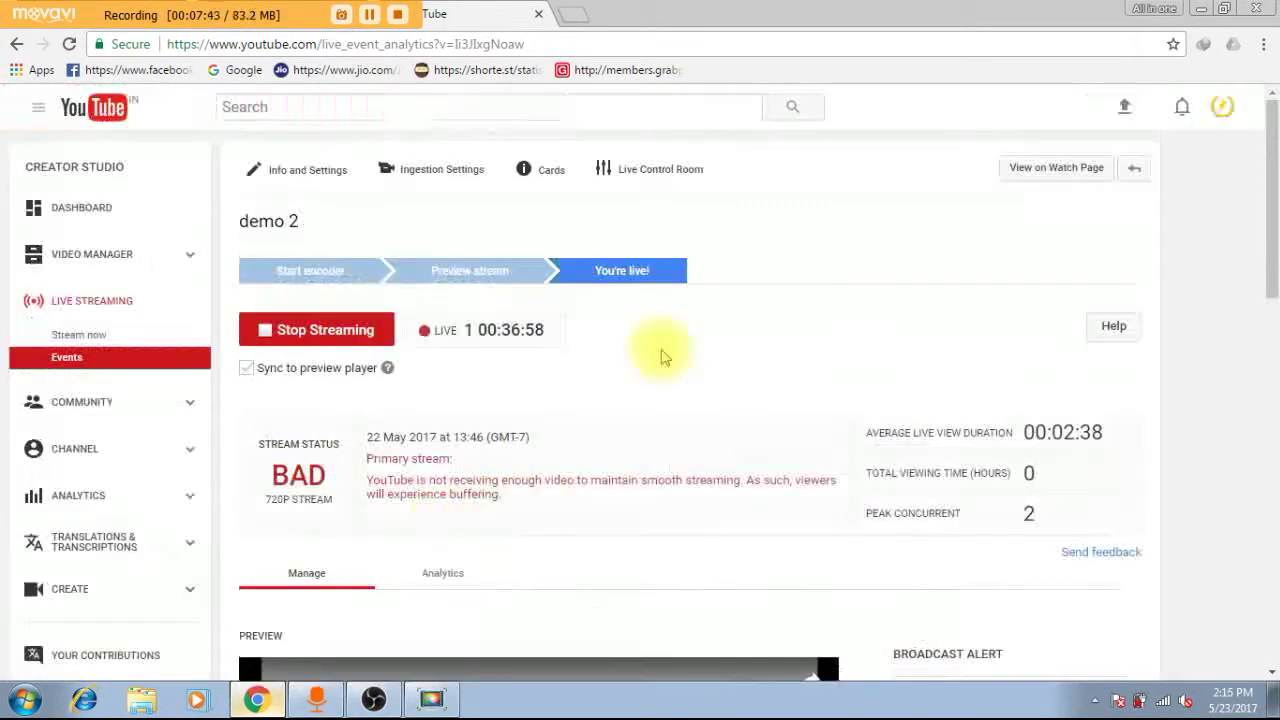
pyautogui.click(78, 334)
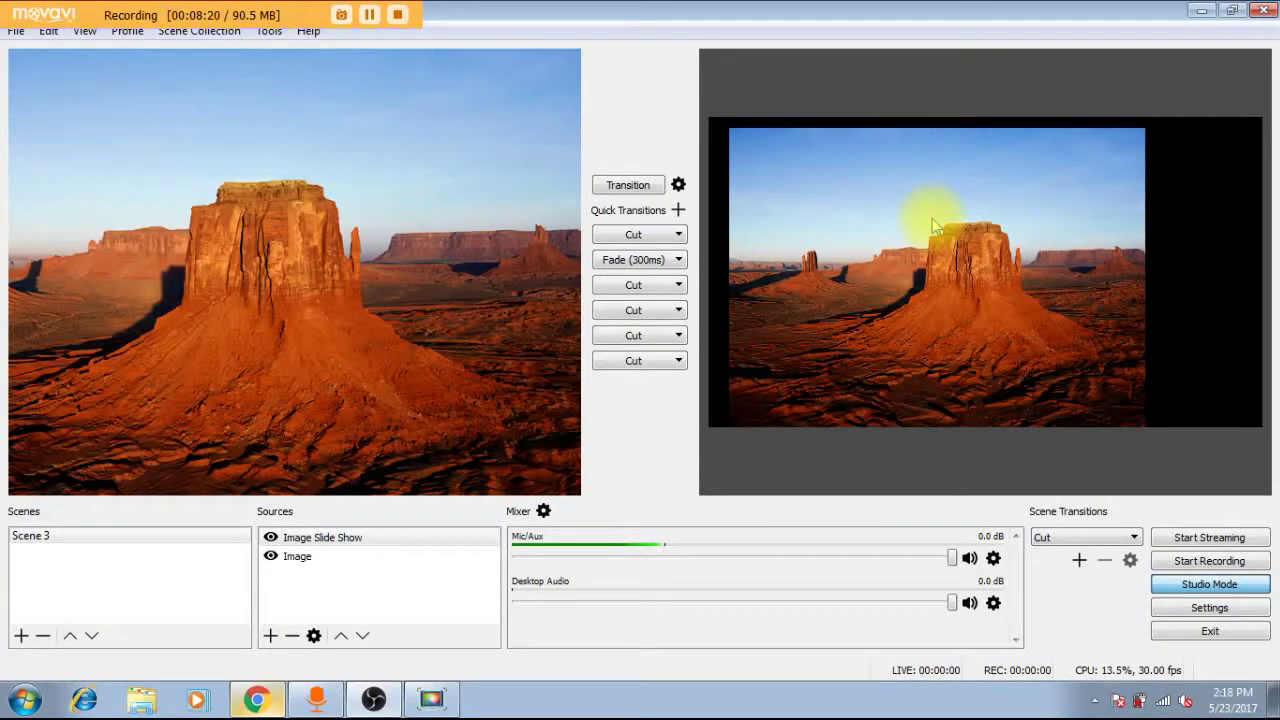
# Step: Show the Windows desktop and refresh it
pyautogui.press('super+d')
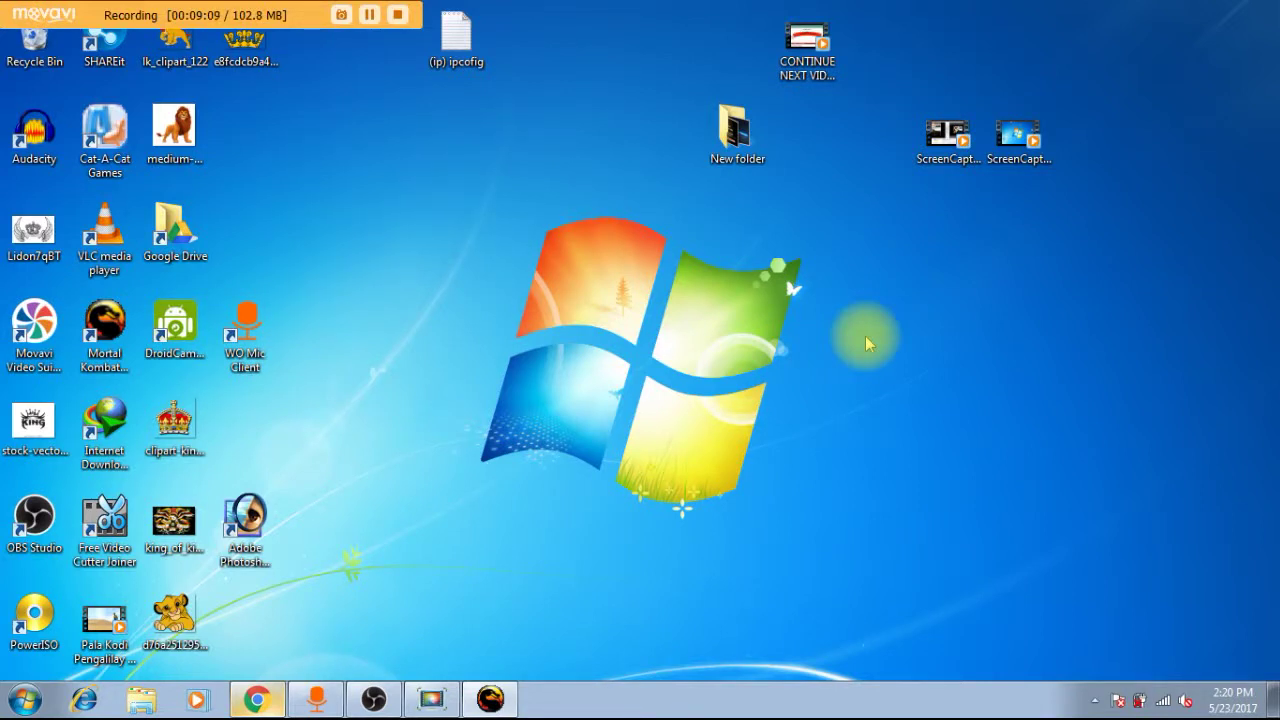
pyautogui.press('super')
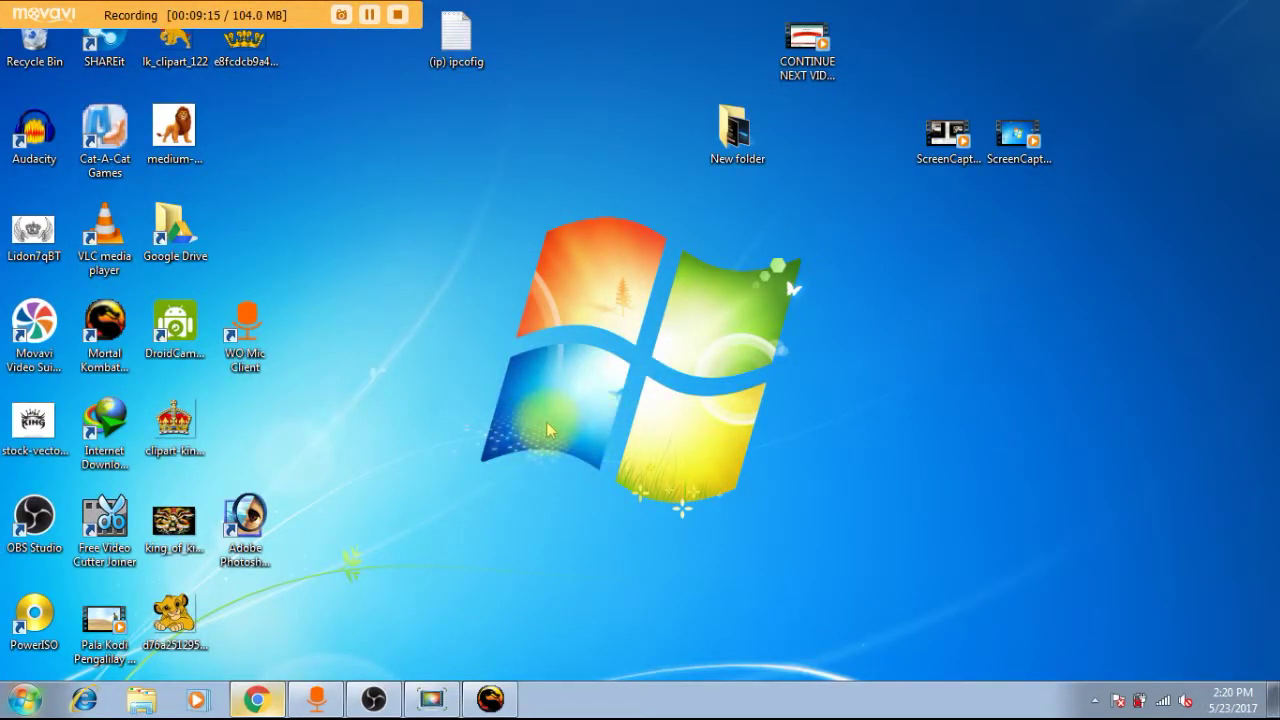
pyautogui.rightClick(546, 130)
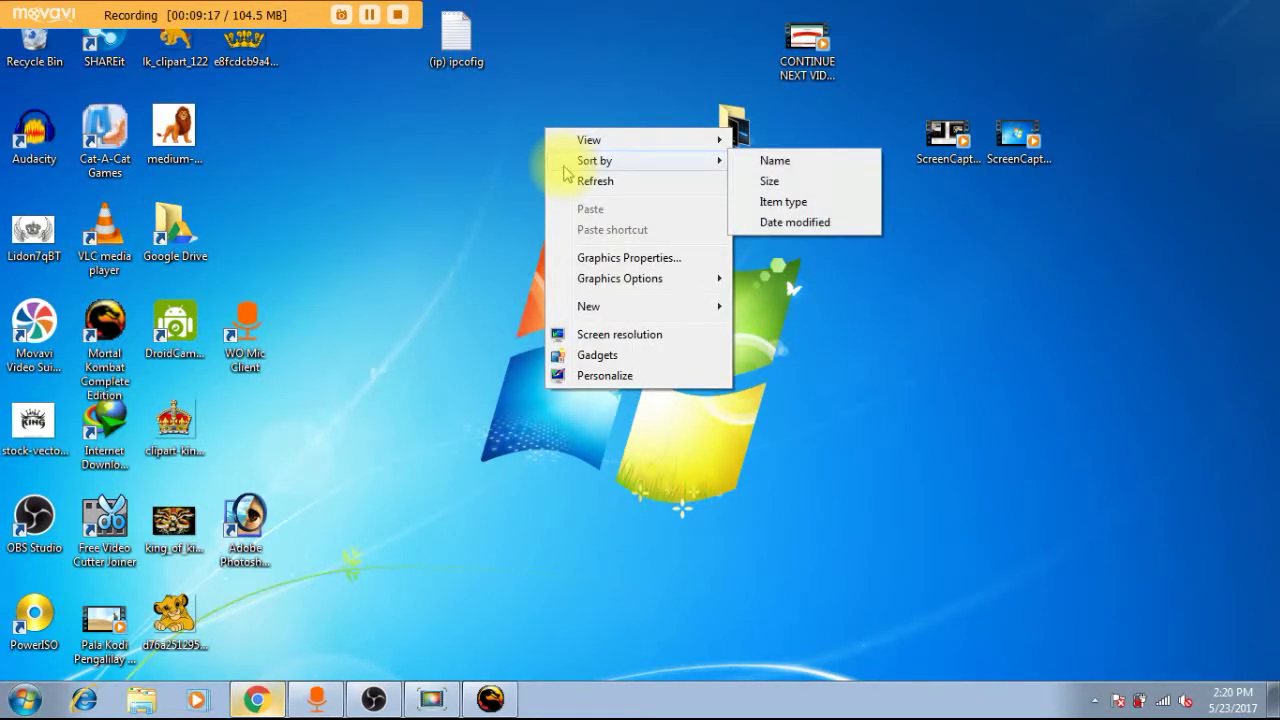
pyautogui.click(580, 181)
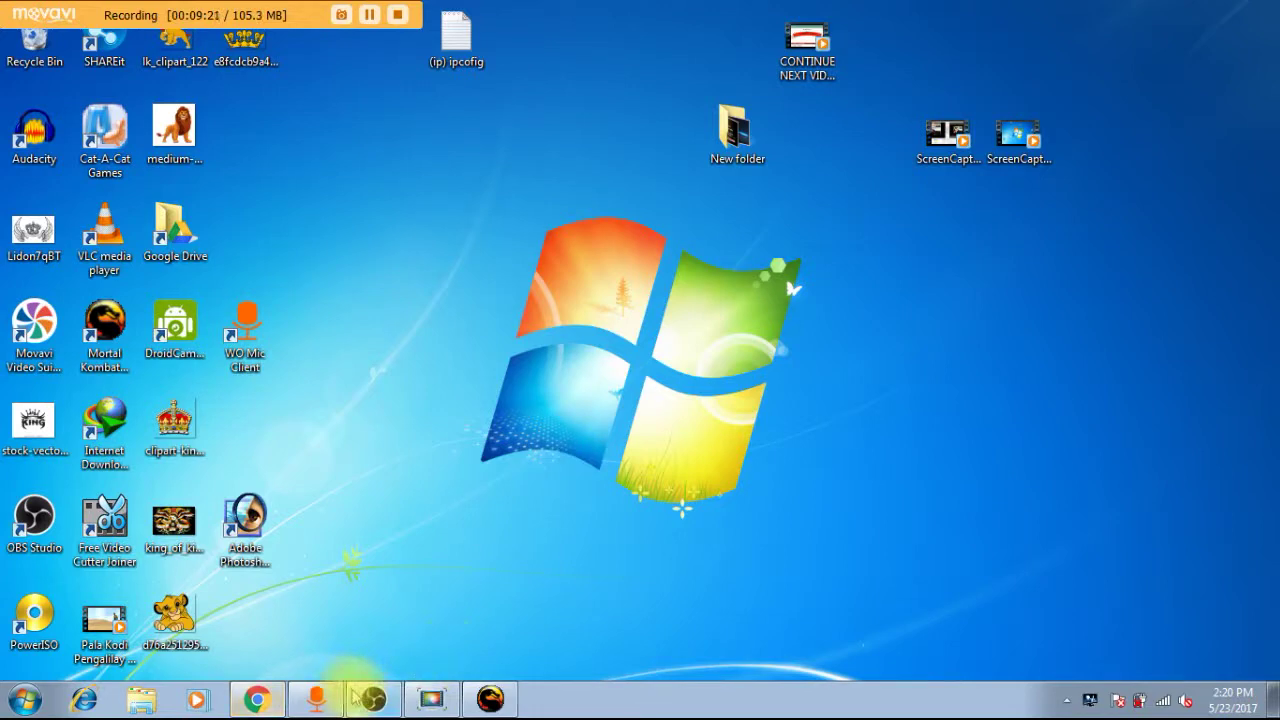
# Step: Switch to OBS Studio and set the Game Capture source to capture the [MKKE.exe]: Mortal Kombat window
pyautogui.click(383, 699)
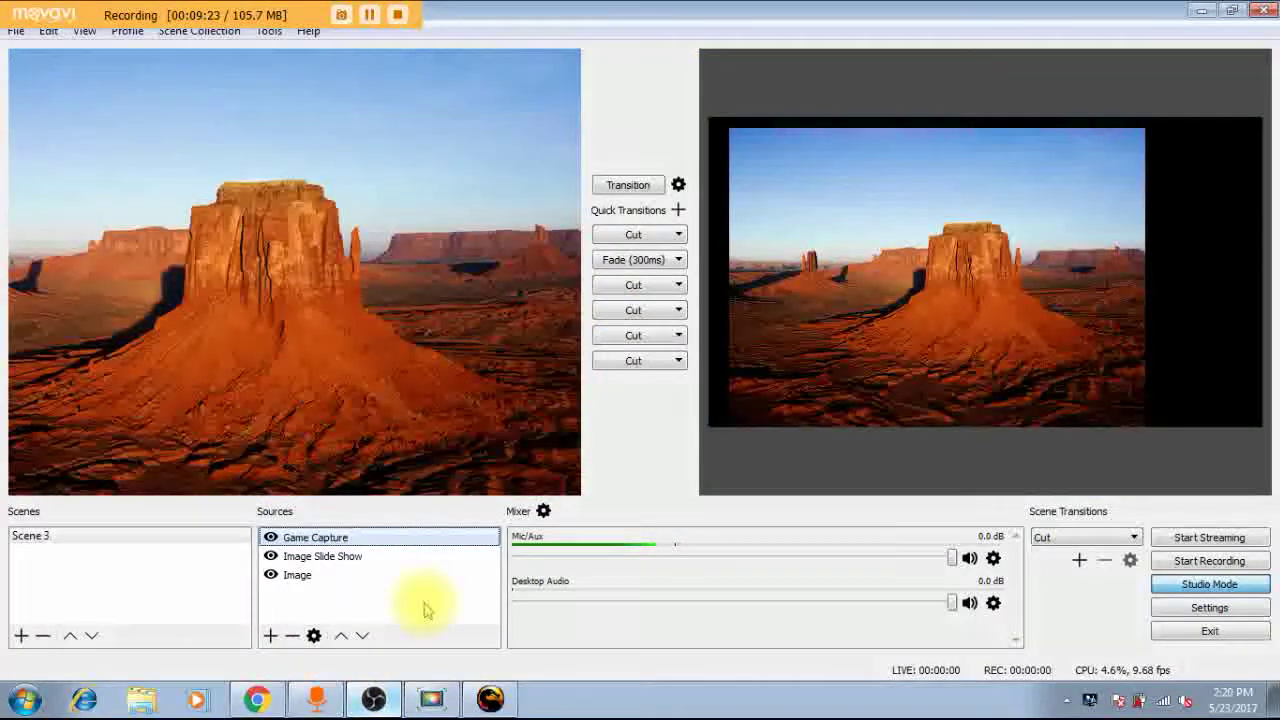
pyautogui.doubleClick(343, 541)
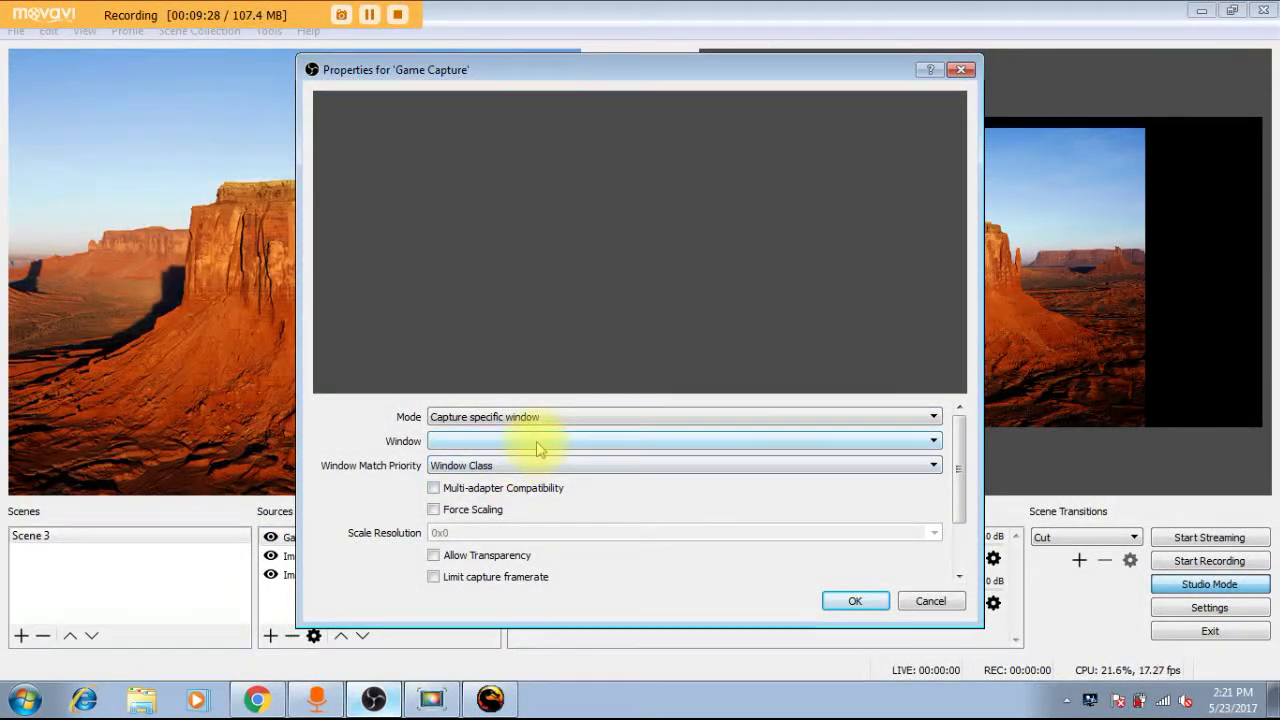
pyautogui.click(538, 450)
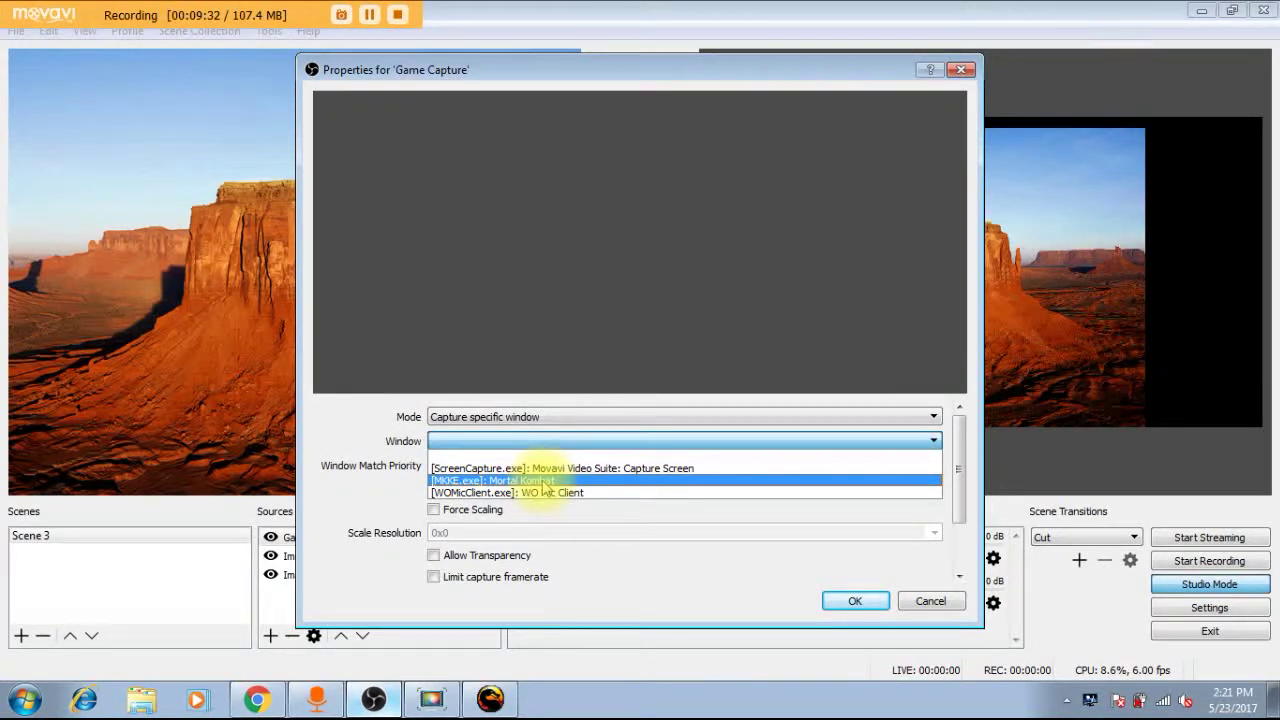
pyautogui.click(545, 482)
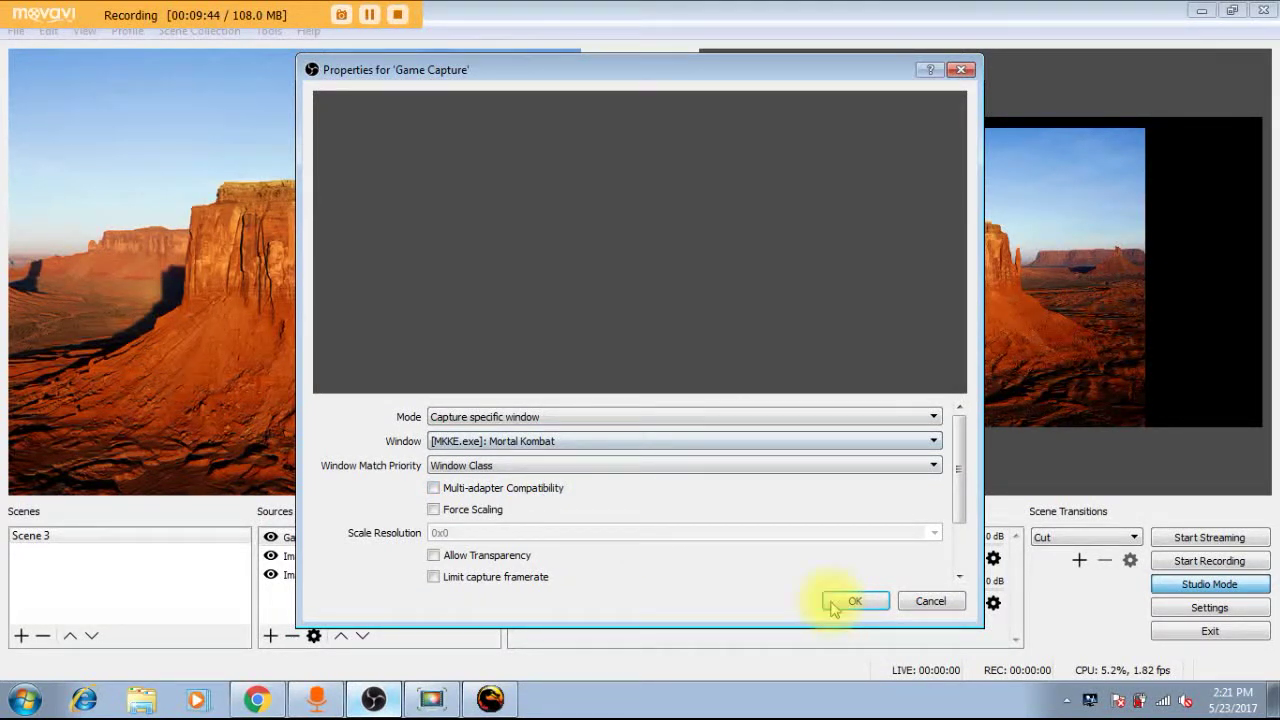
pyautogui.click(833, 604)
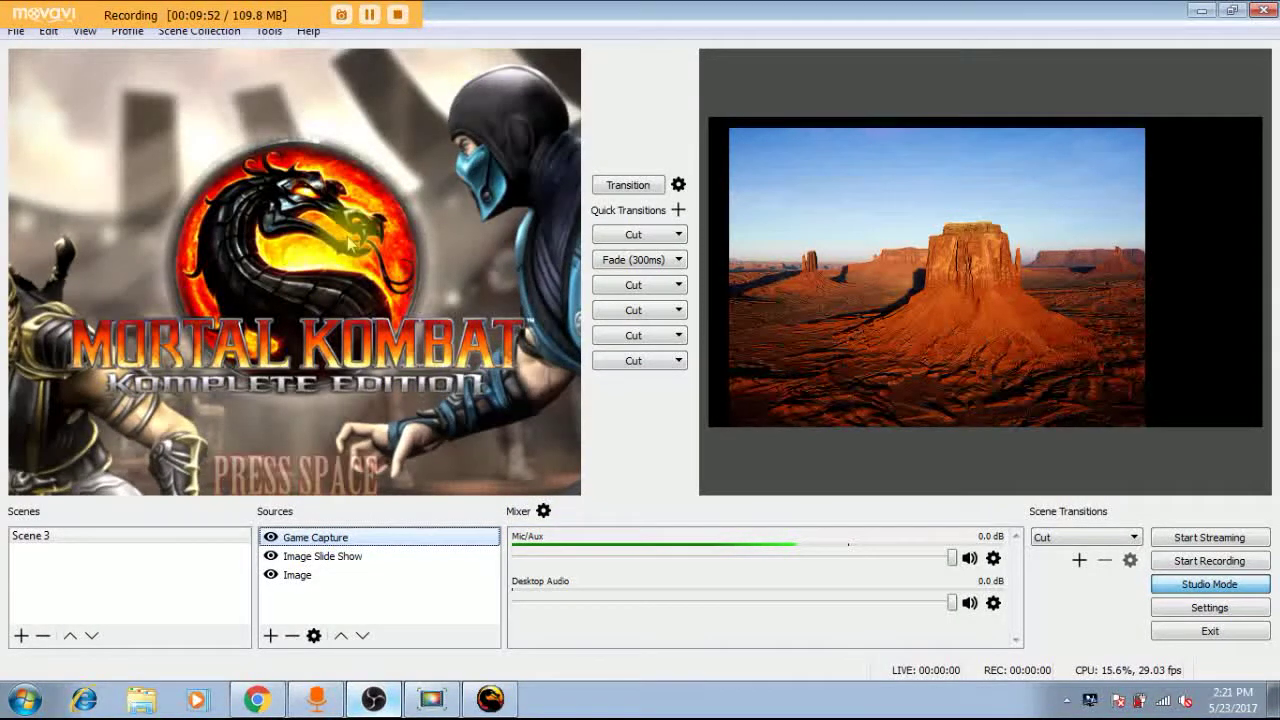
# Step: Shrink and reposition the Mortal Kombat game capture to fit across the preview canvas, and transition the scene to the program output
pyautogui.click(313, 336)
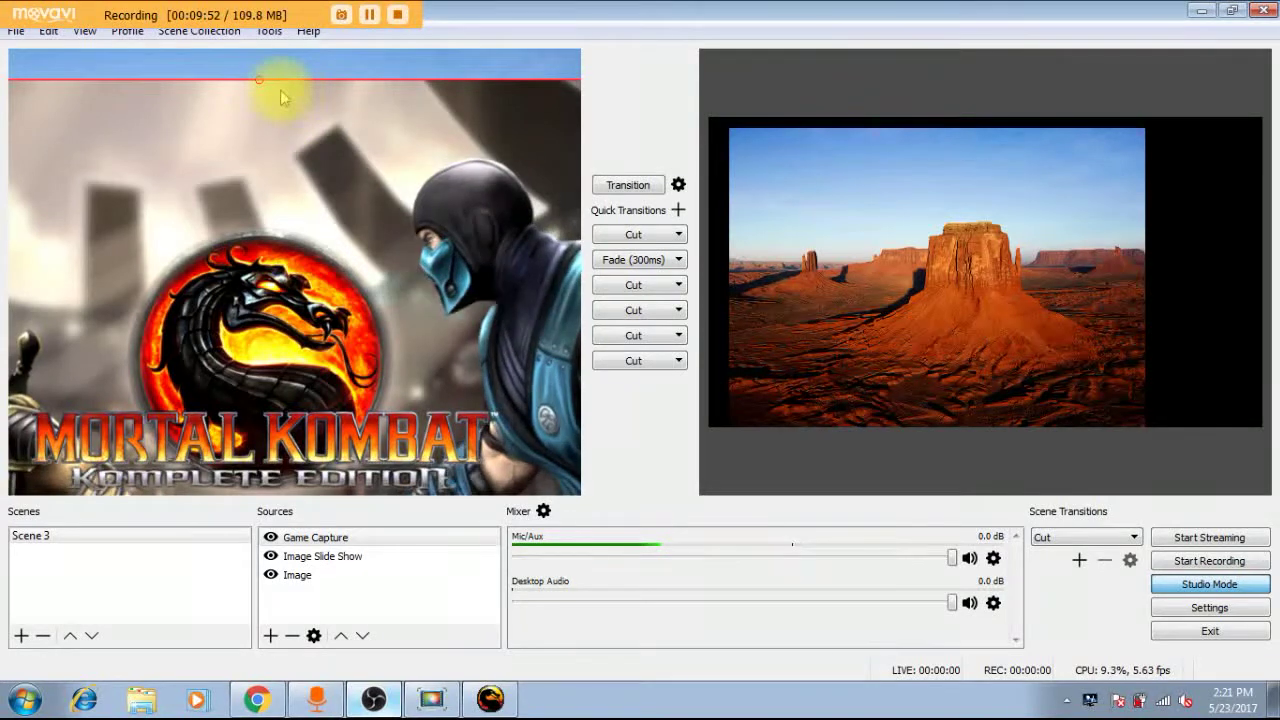
pyautogui.moveTo(263, 80); pyautogui.dragTo(260, 87)
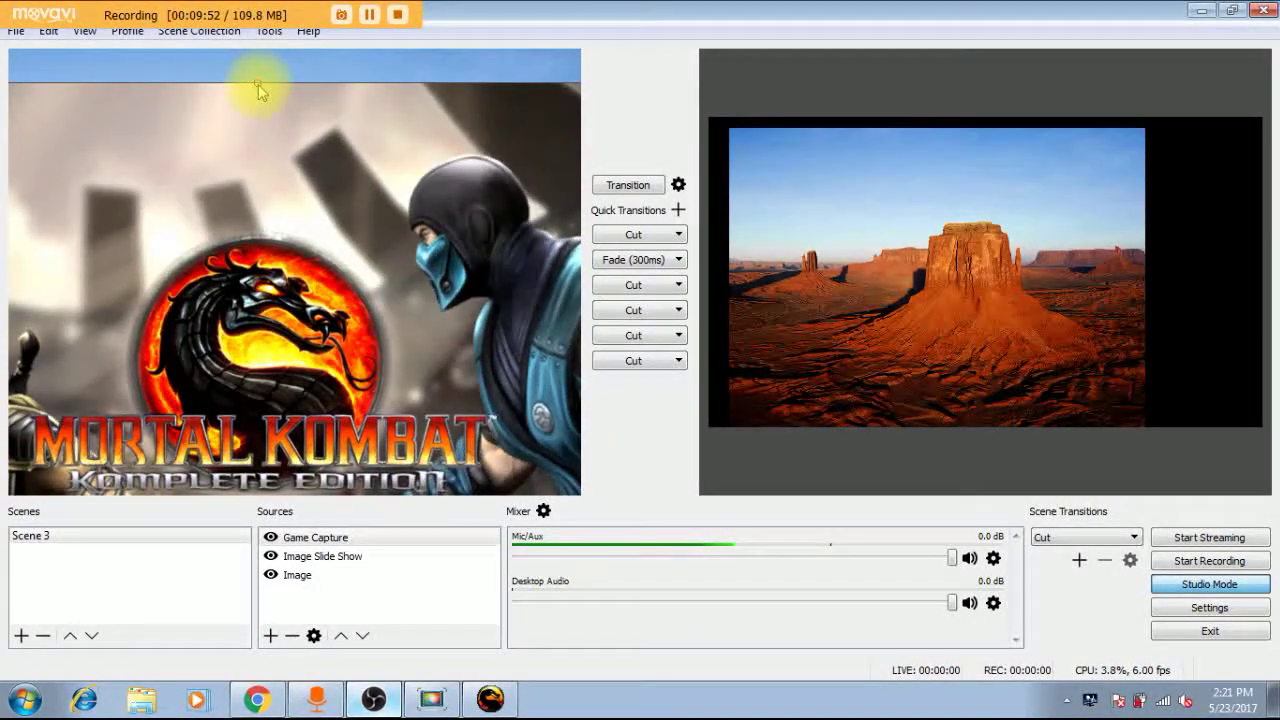
pyautogui.moveTo(262, 86); pyautogui.dragTo(202, 247)
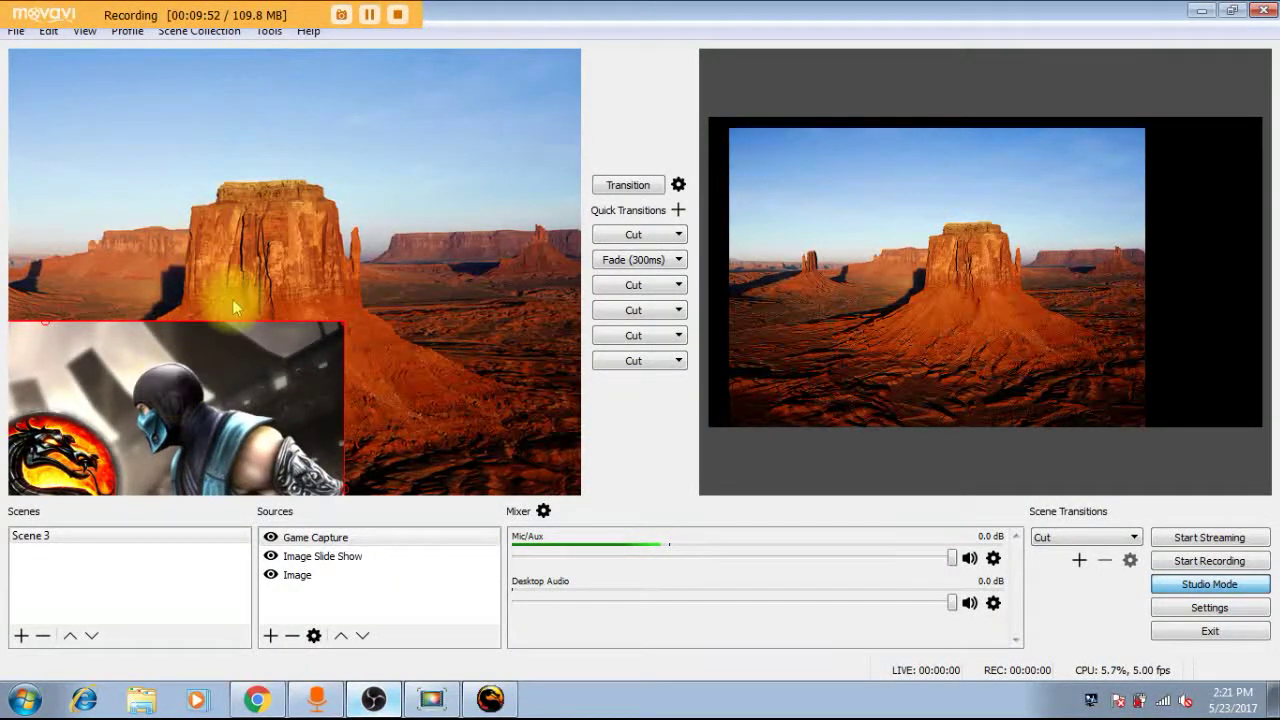
pyautogui.moveTo(344, 322); pyautogui.dragTo(464, 192)
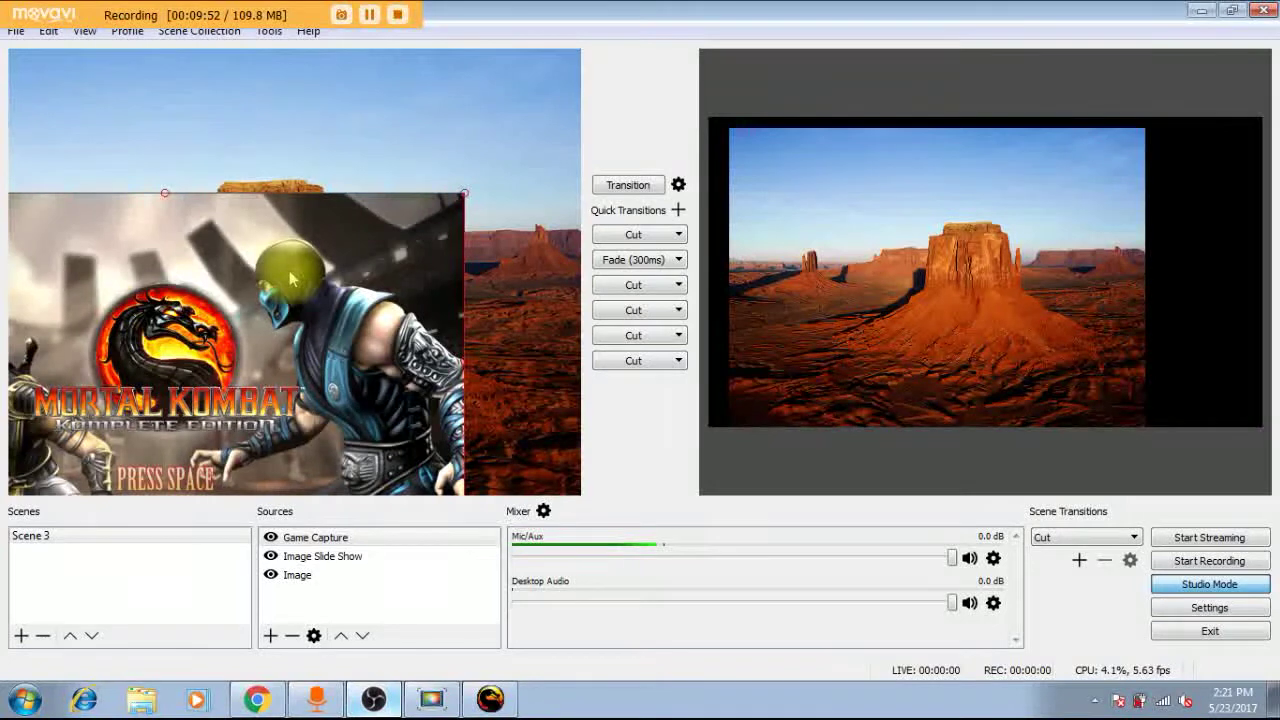
pyautogui.moveTo(193, 347); pyautogui.dragTo(298, 270)
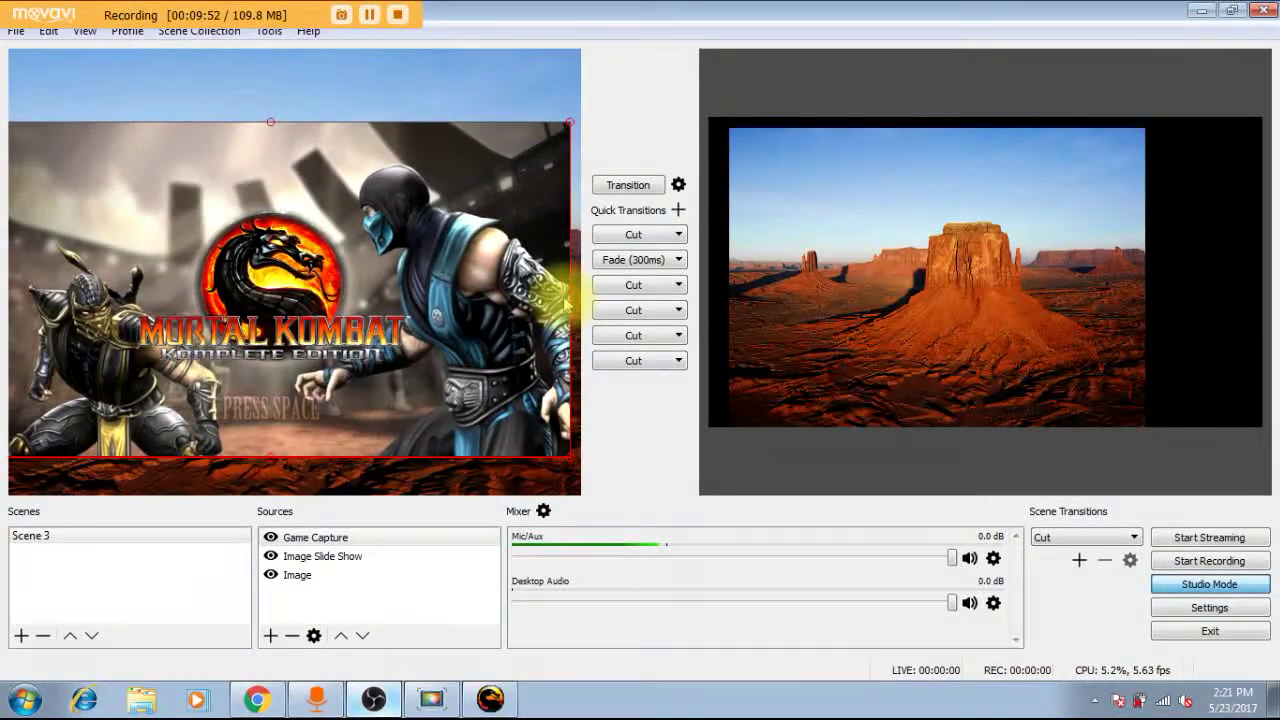
pyautogui.moveTo(570, 290); pyautogui.dragTo(535, 290)
pyautogui.moveTo(407, 297); pyautogui.dragTo(449, 297)
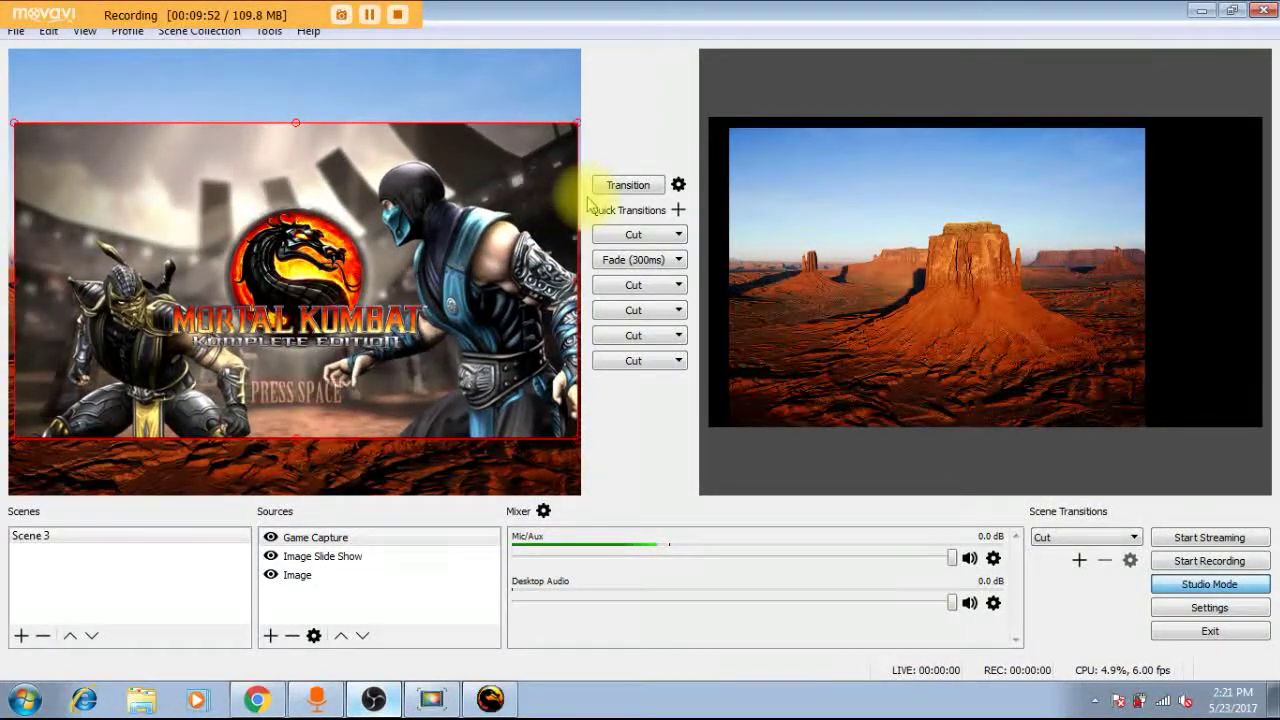
pyautogui.click(620, 186)
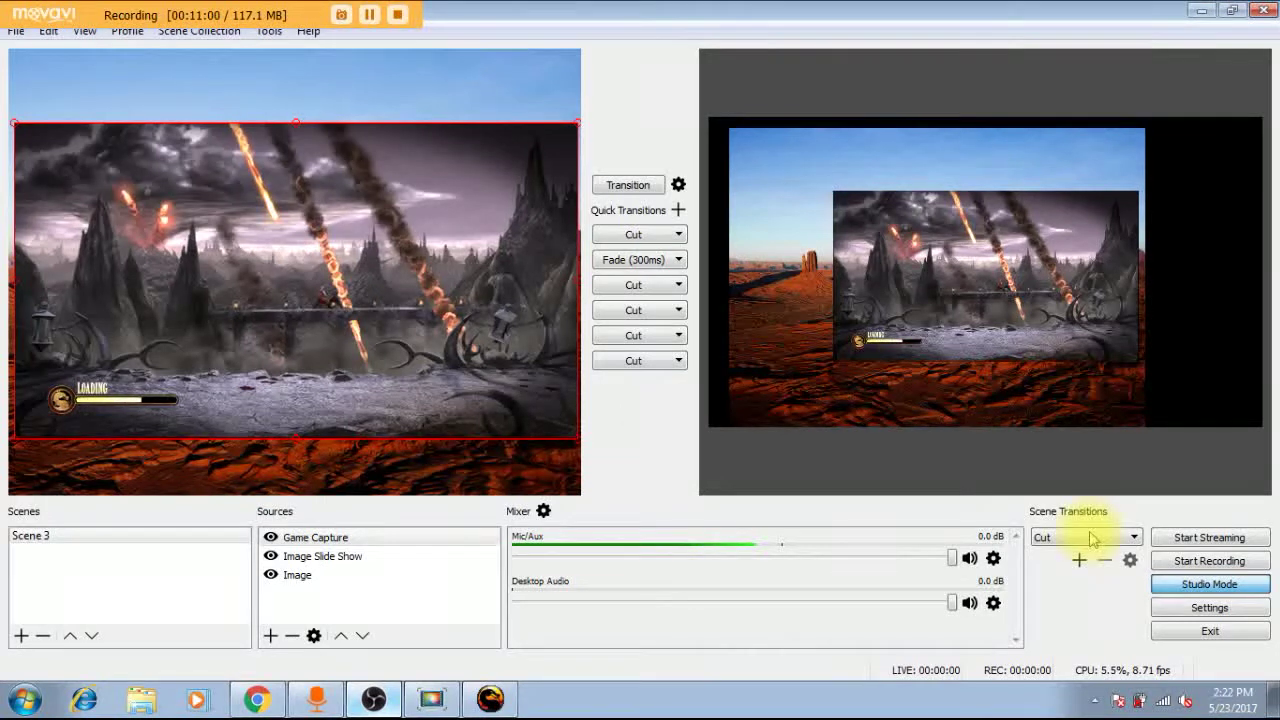
# Step: Open the OBS settings and review the Stream options and the advanced Output options for streaming encoder and recording
pyautogui.click(1183, 609)
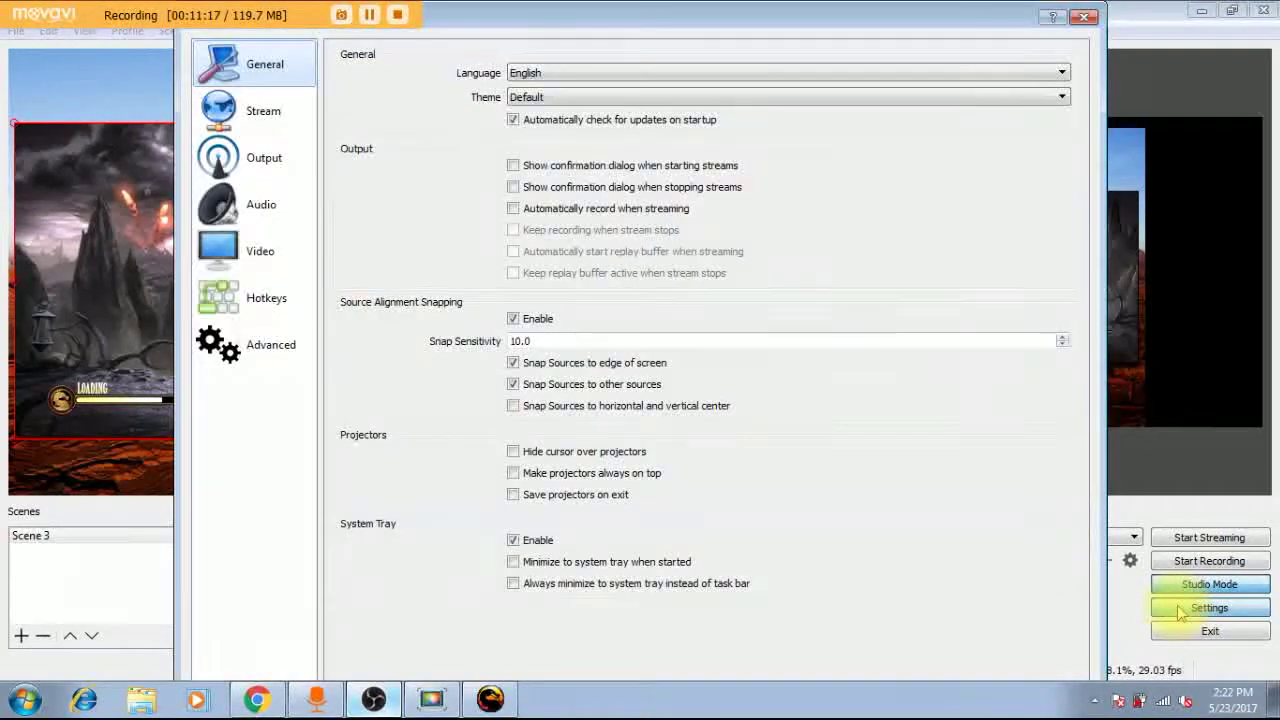
pyautogui.click(230, 110)
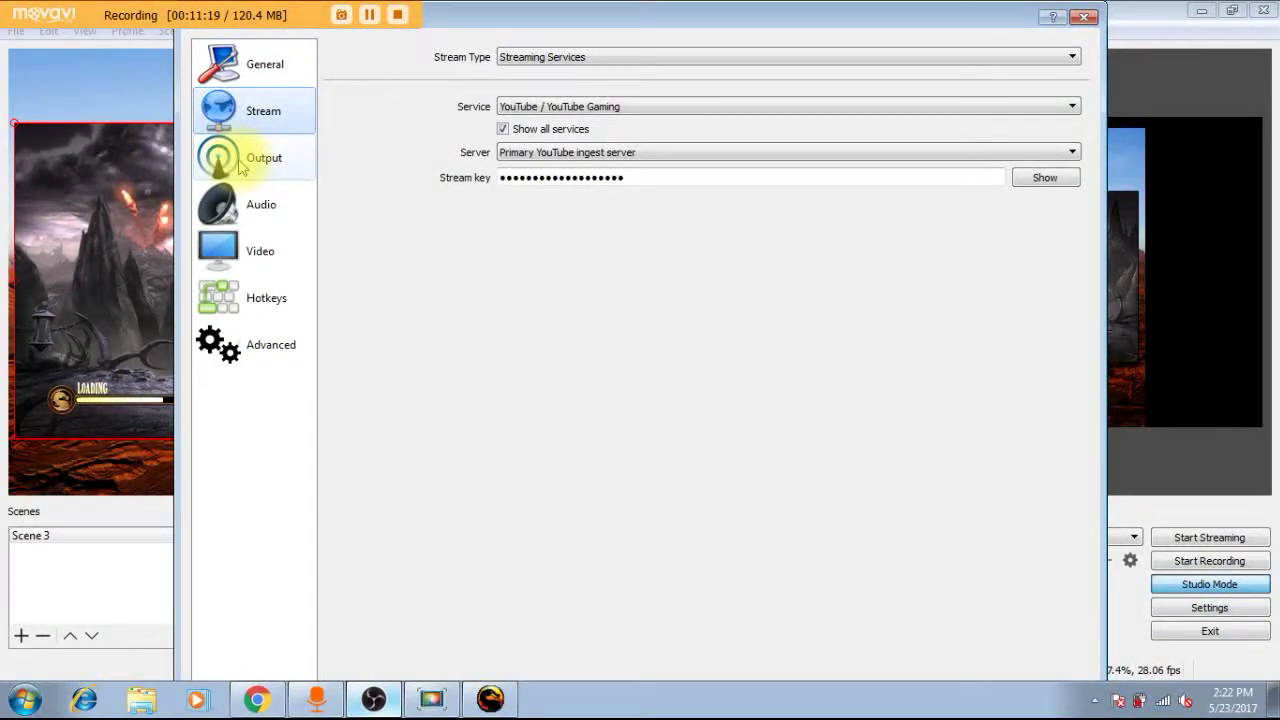
pyautogui.click(240, 168)
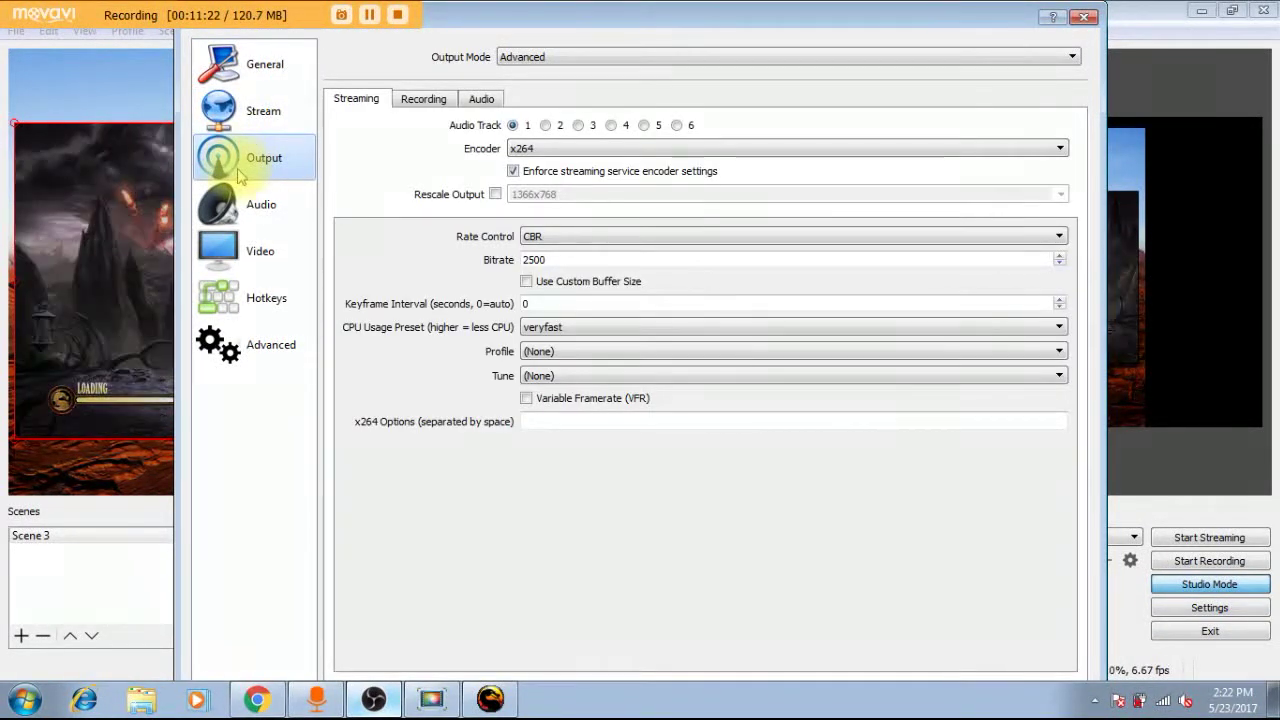
pyautogui.click(531, 154)
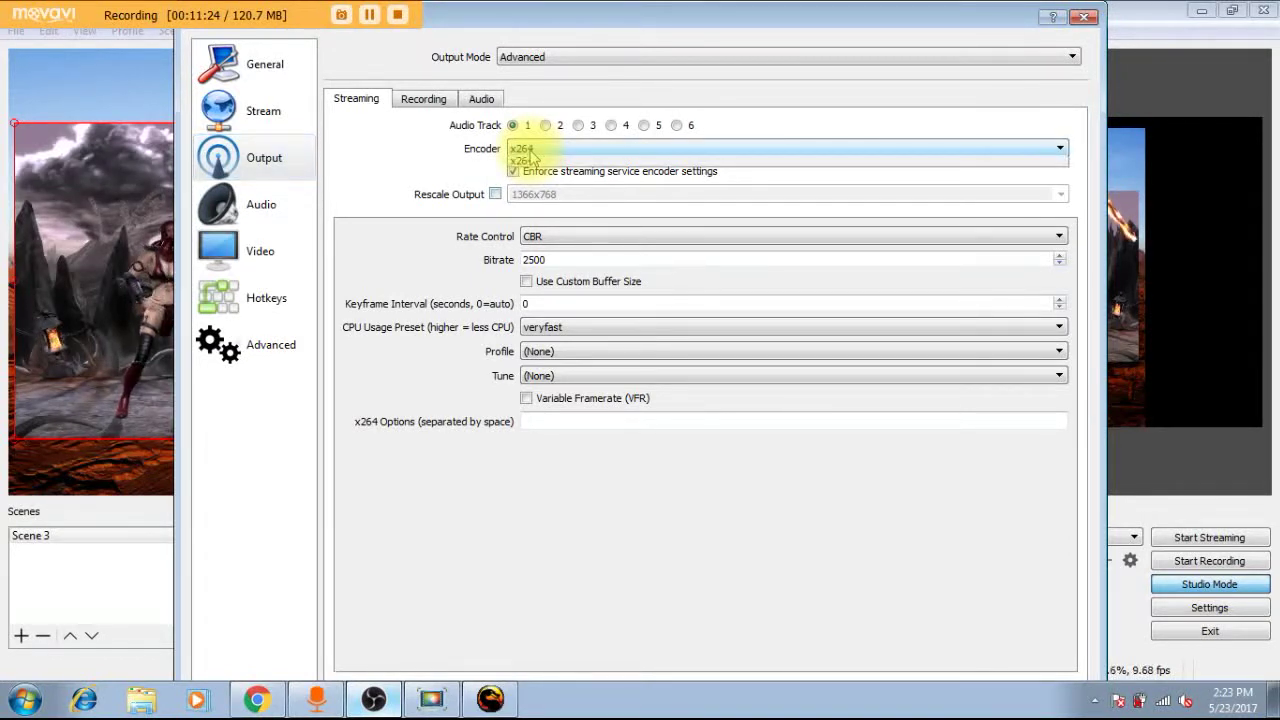
pyautogui.click(424, 100)
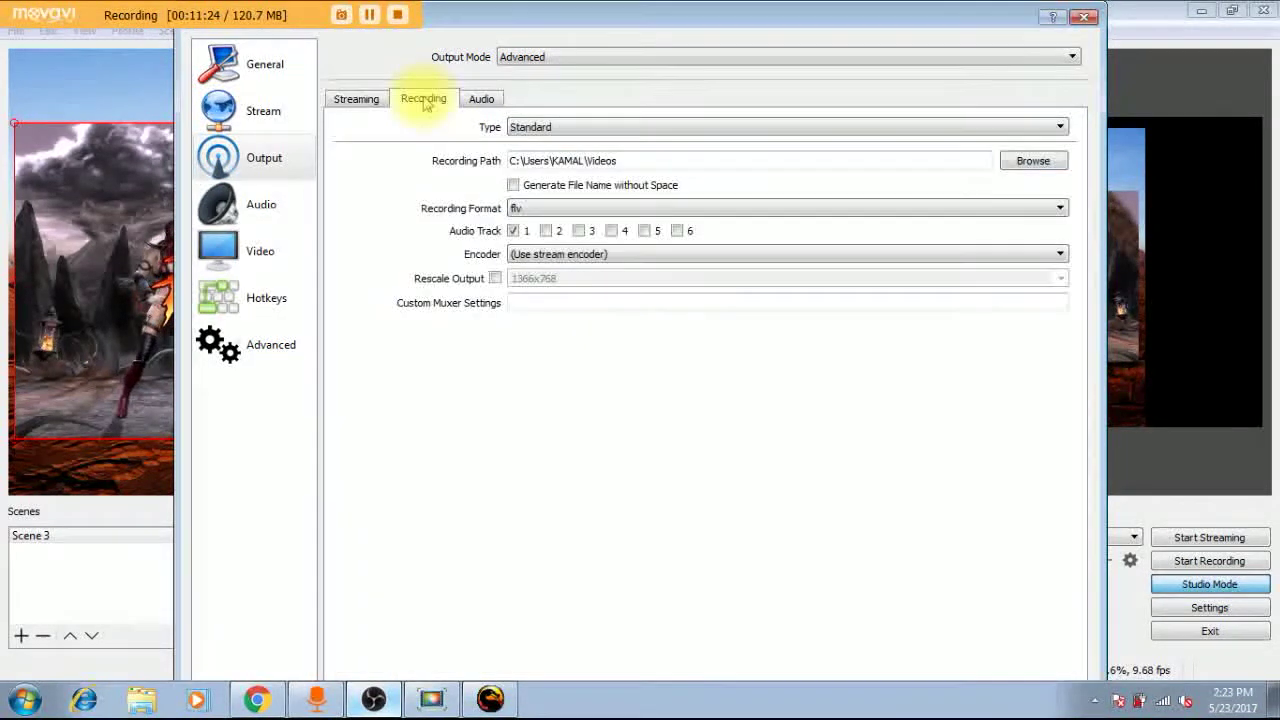
# Step: Set the output mode to Simple and check the available recording quality options
pyautogui.click(521, 60)
pyautogui.click(522, 71)
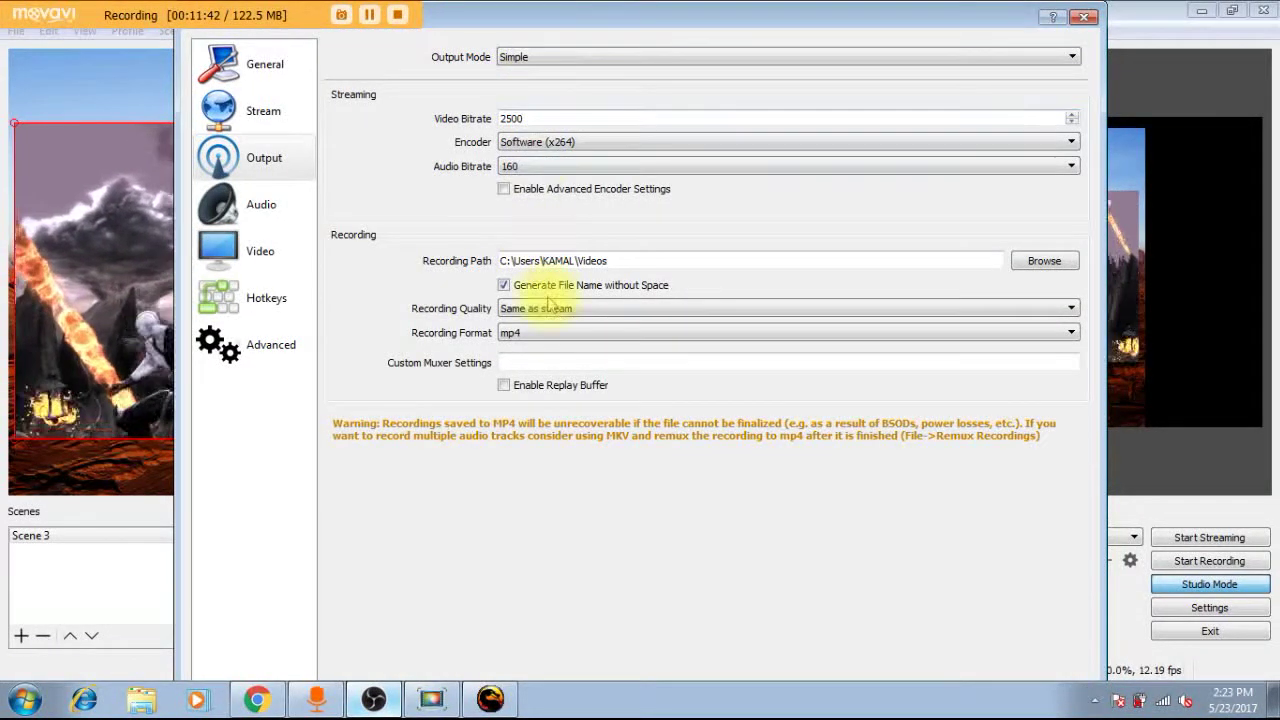
pyautogui.click(565, 311)
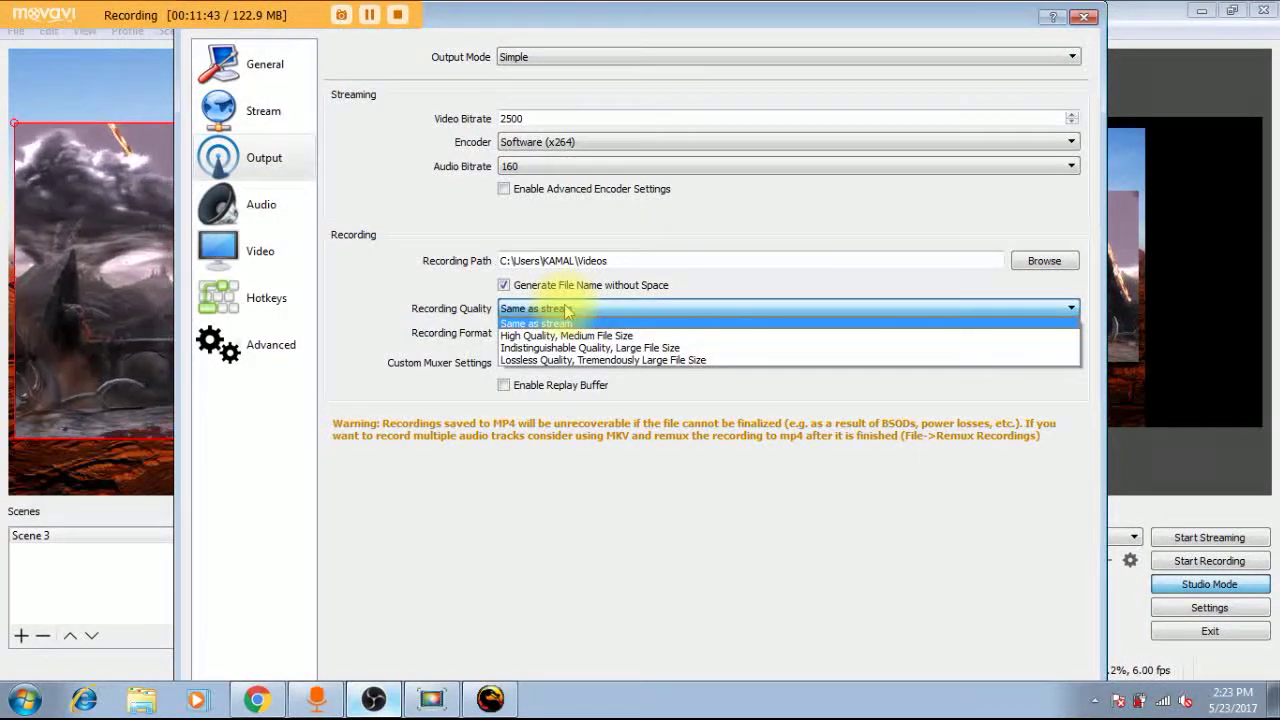
pyautogui.click(567, 311)
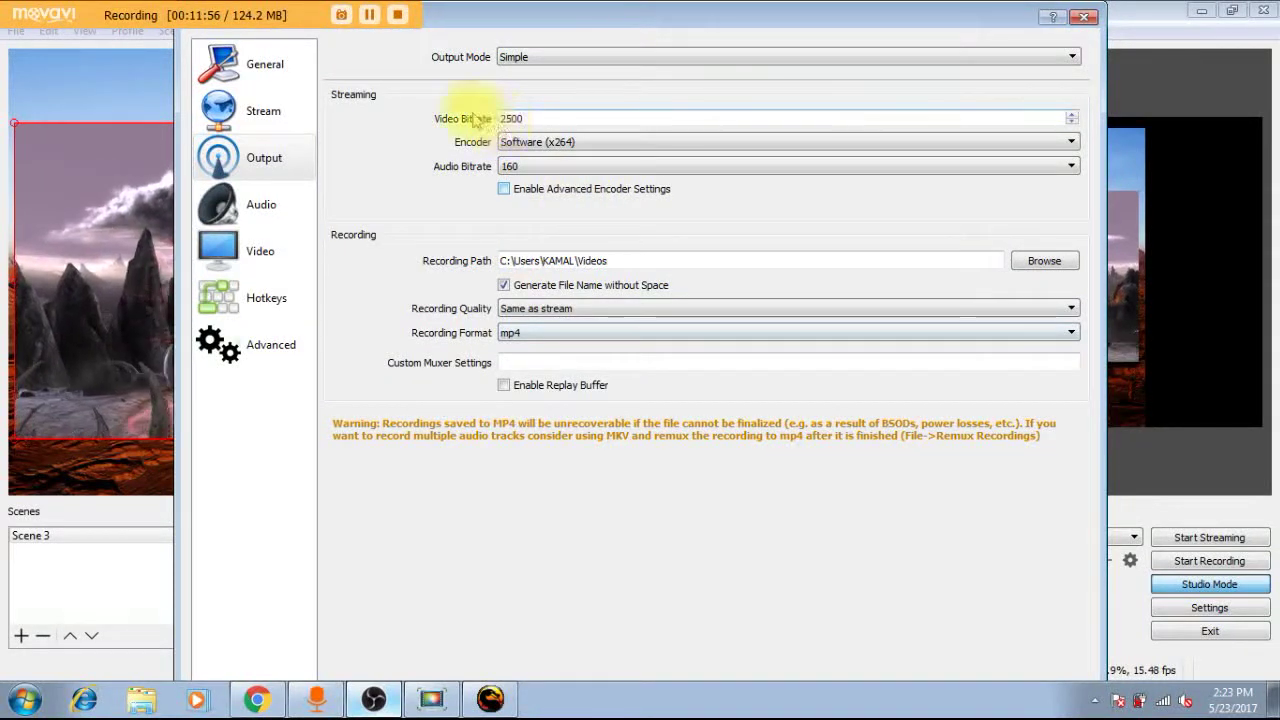
# Step: Set the video output (scaled) resolution to 780x438
pyautogui.click(263, 266)
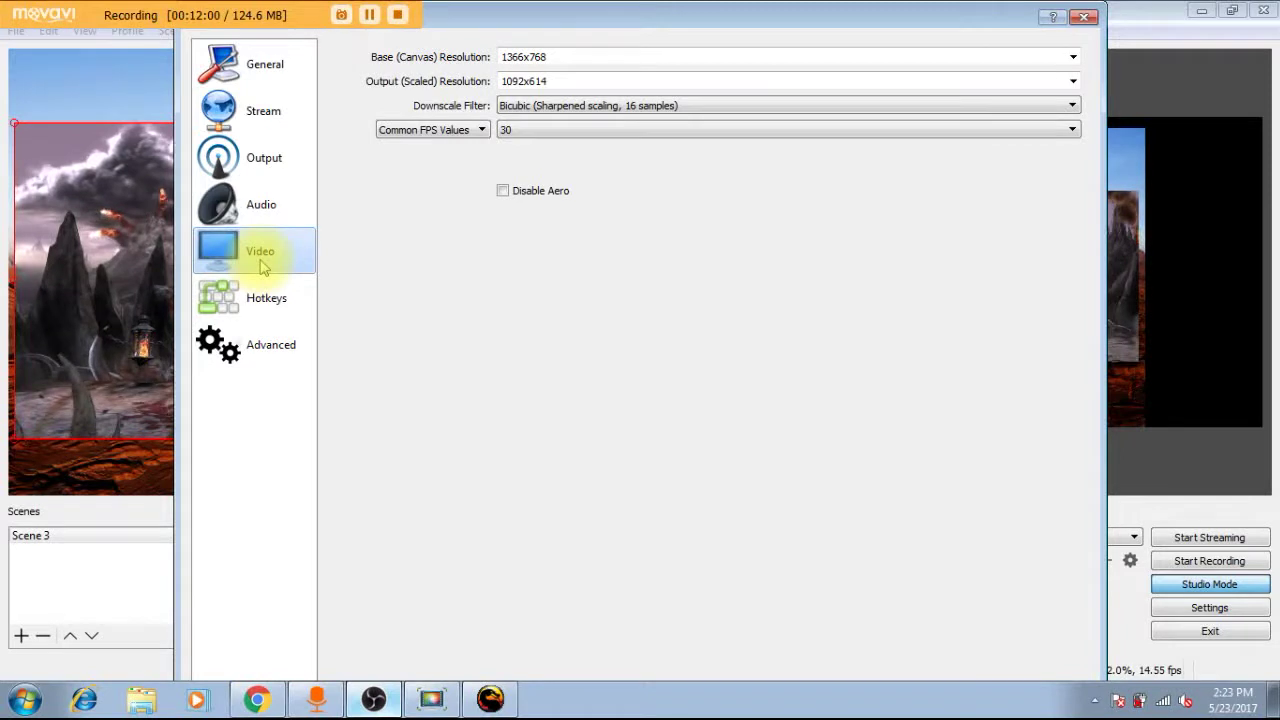
pyautogui.click(1074, 82)
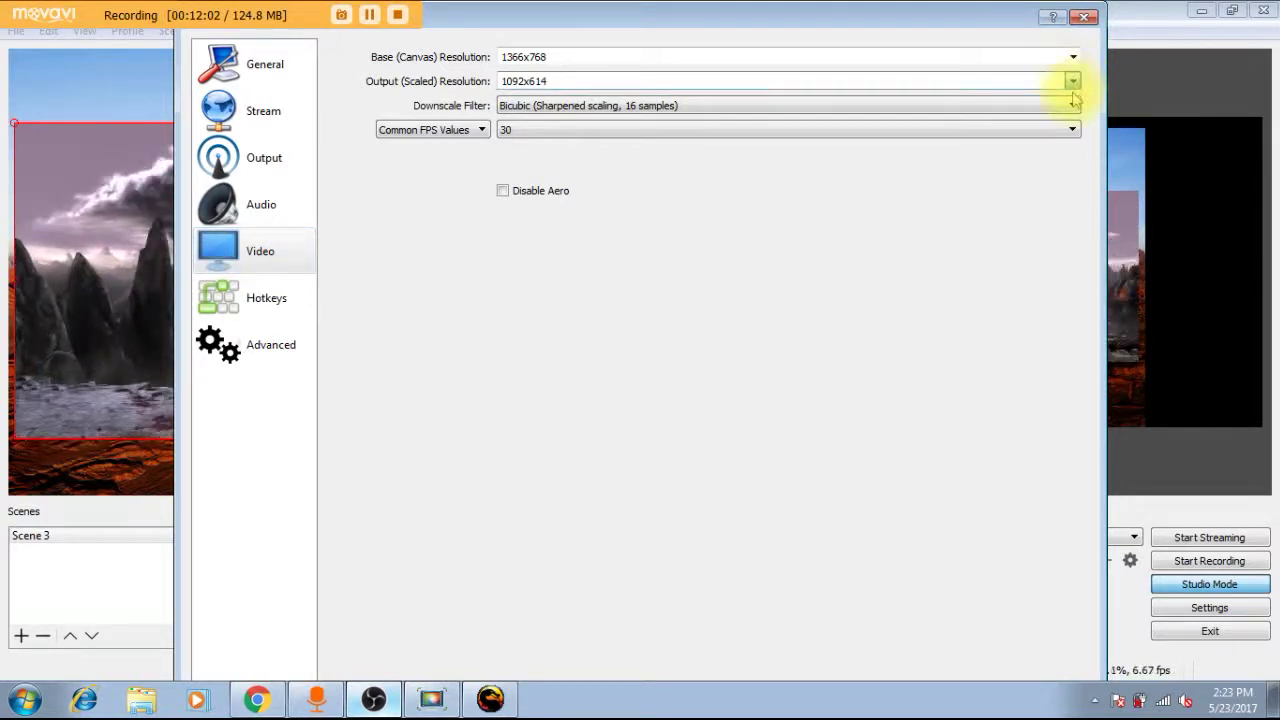
pyautogui.click(1073, 82)
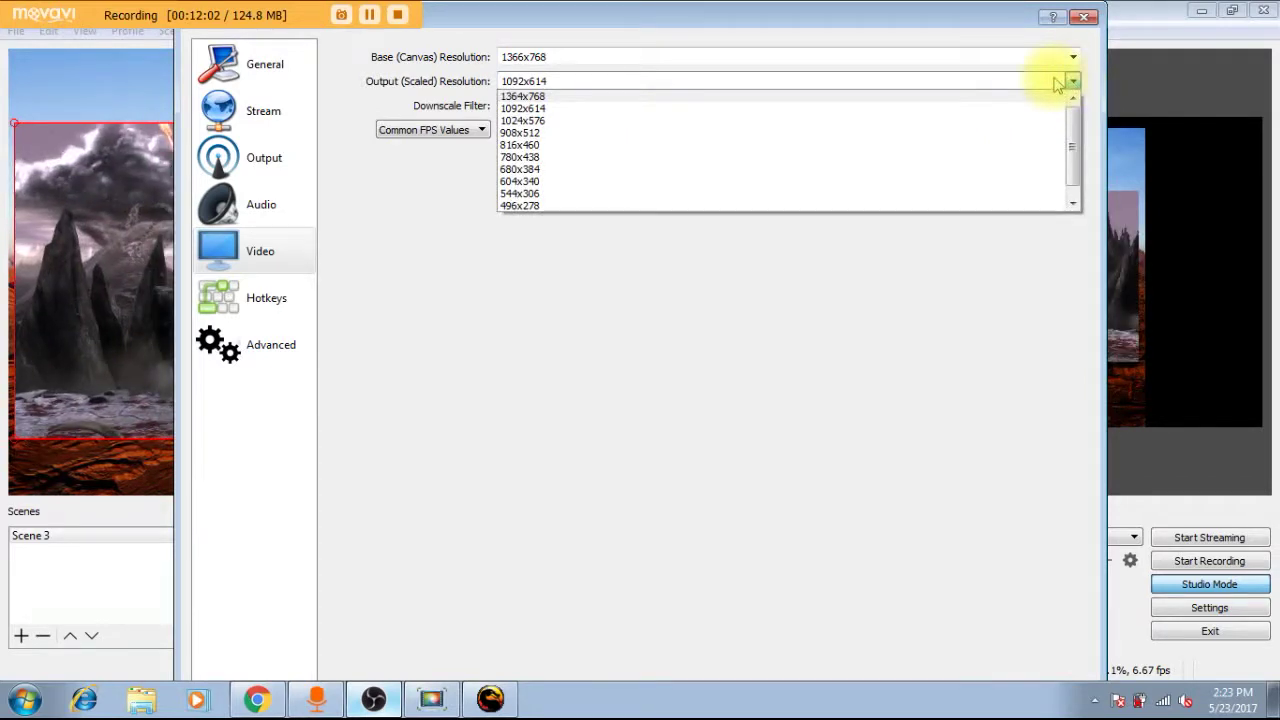
pyautogui.click(966, 170)
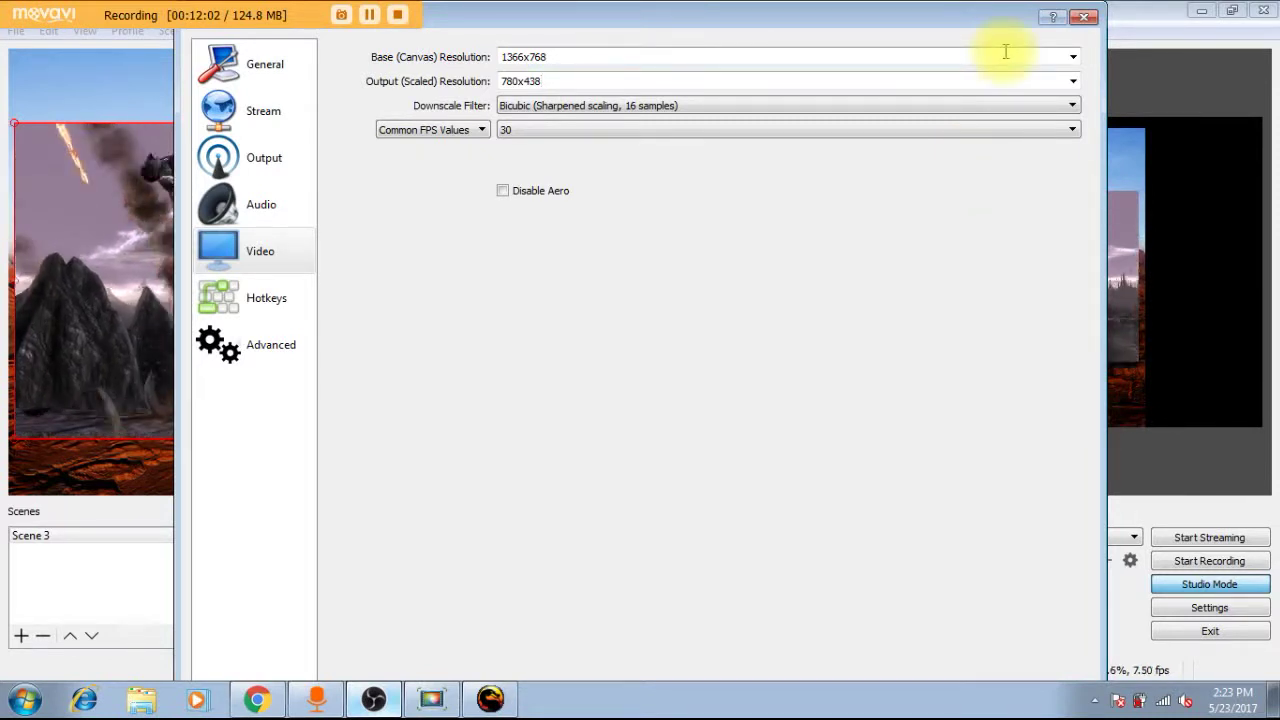
# Step: Check the base (canvas) resolution choices, and apply and save the video settings
pyautogui.click(1073, 58)
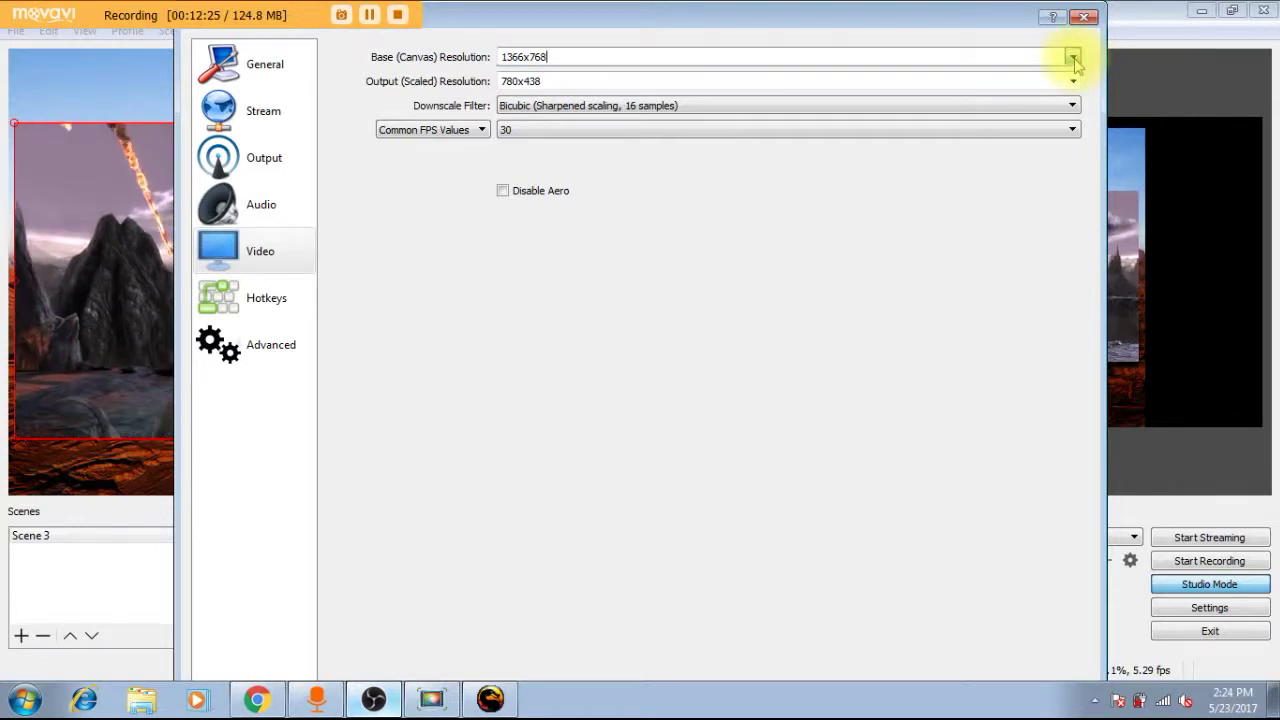
pyautogui.click(1073, 58)
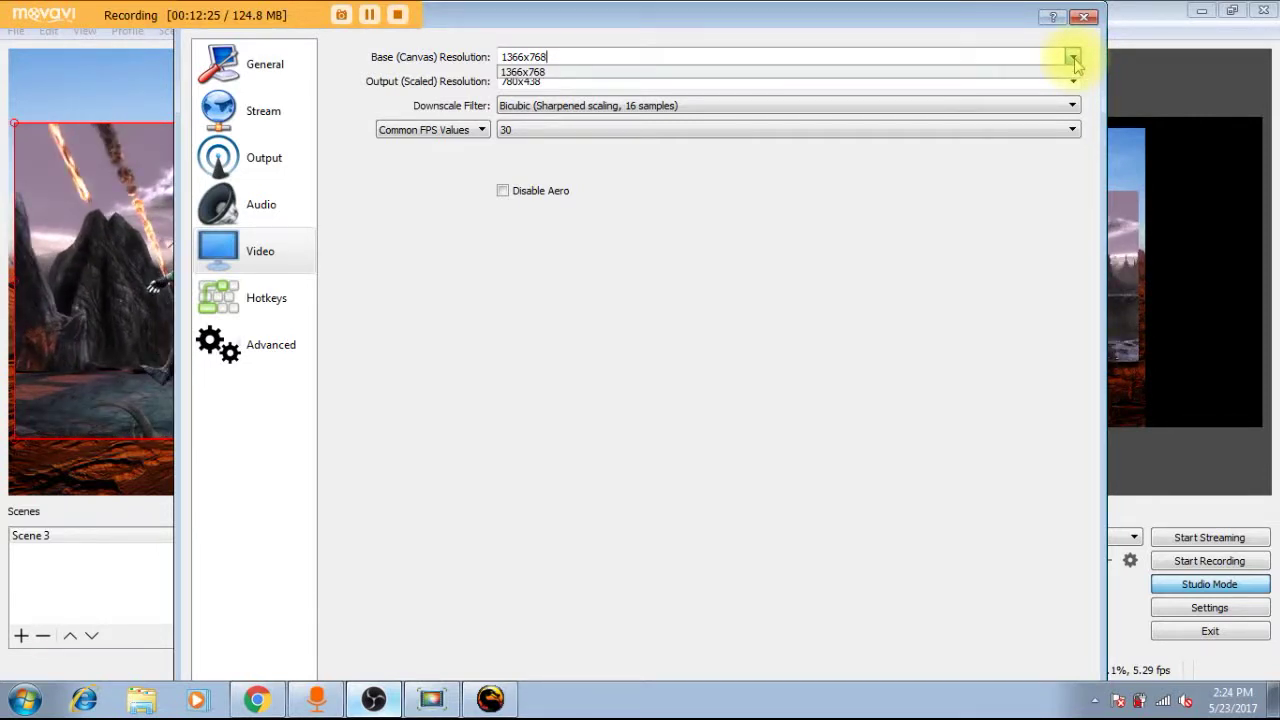
pyautogui.click(969, 230)
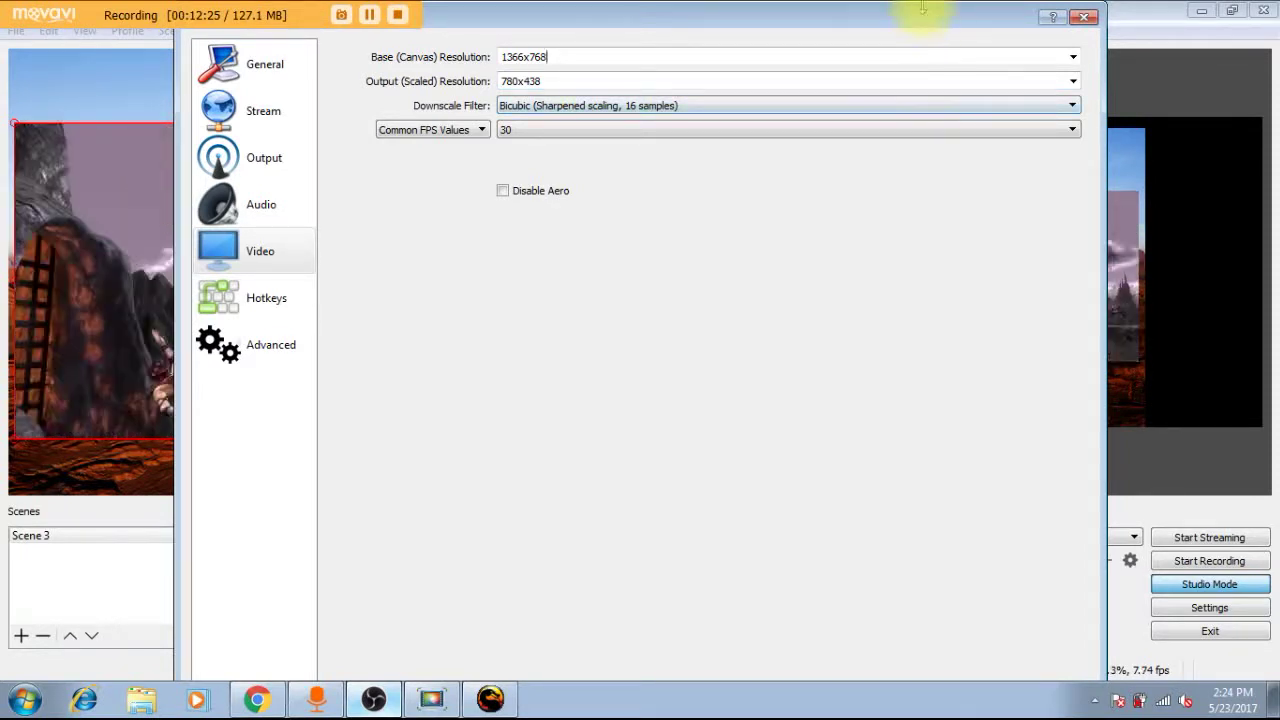
pyautogui.moveTo(922, 8); pyautogui.dragTo(915, 72)
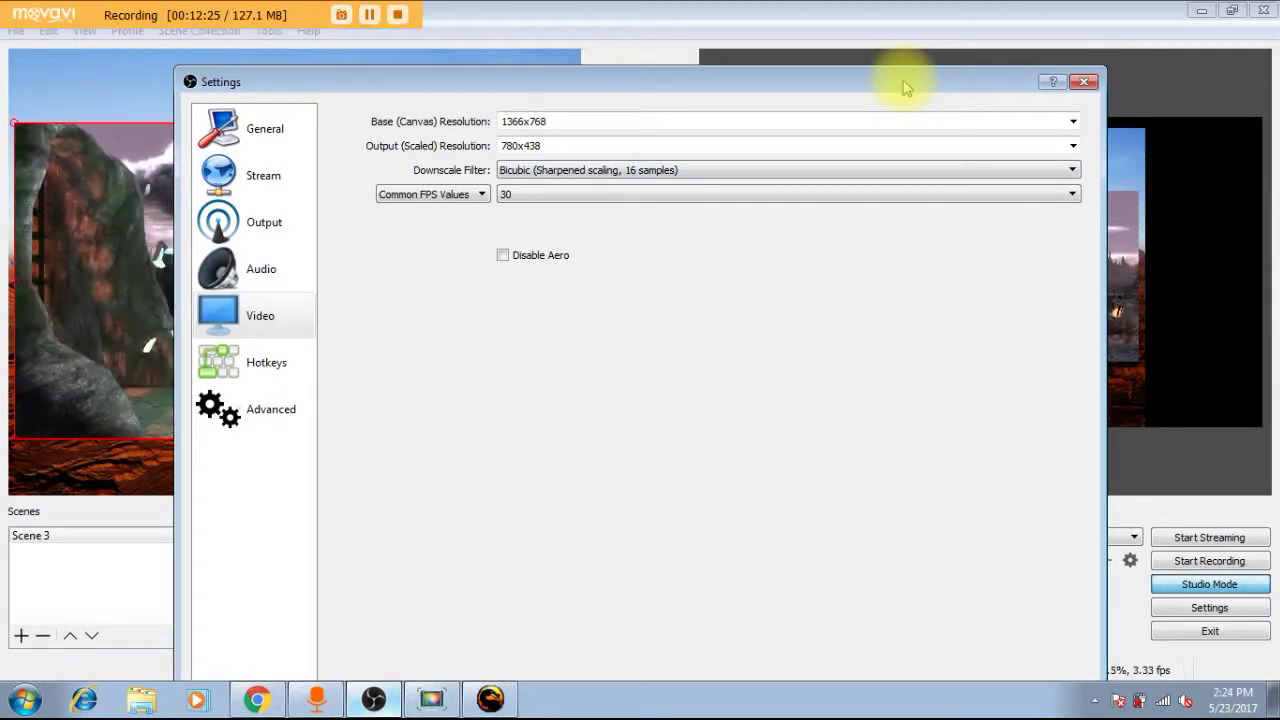
pyautogui.moveTo(905, 88); pyautogui.dragTo(911, 41)
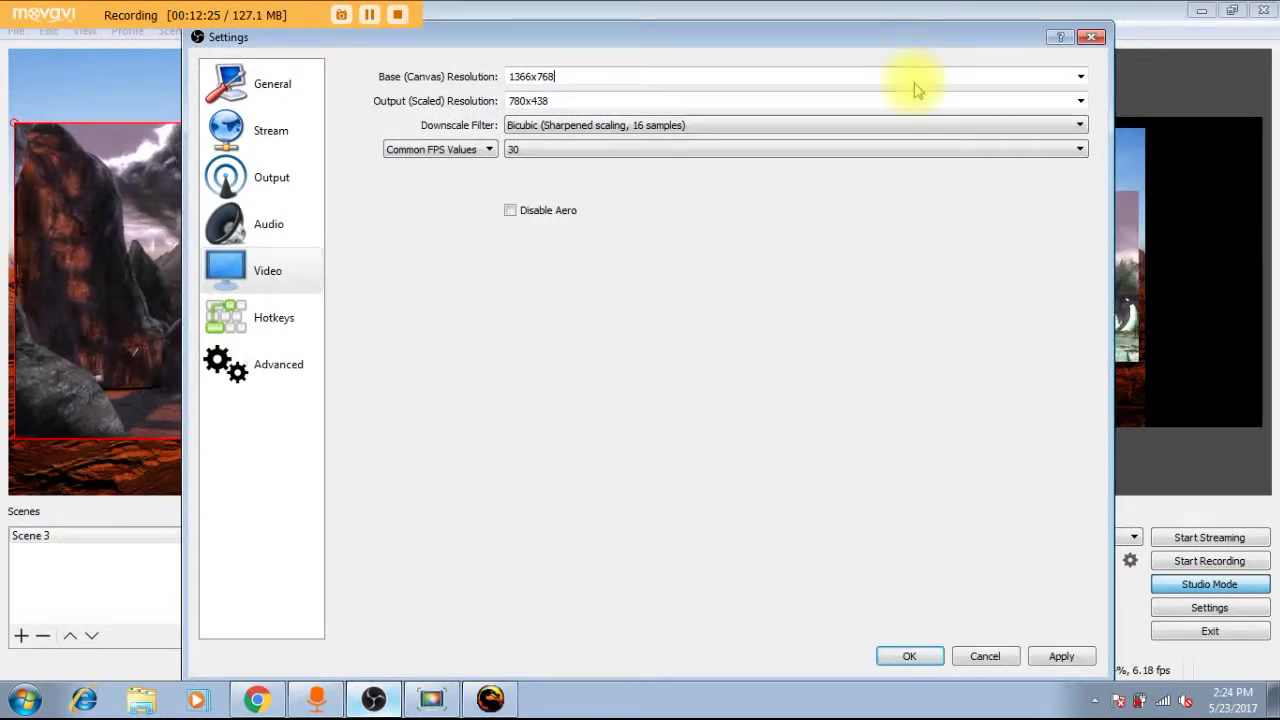
pyautogui.click(1058, 656)
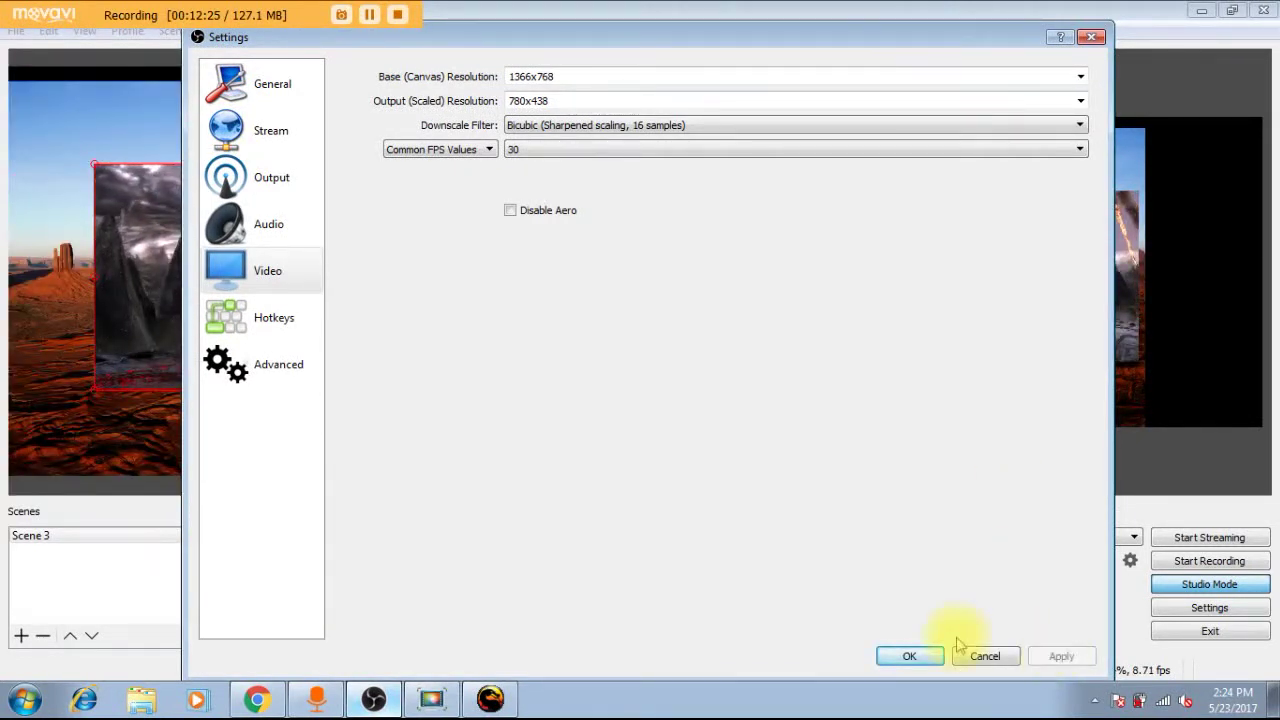
pyautogui.click(910, 658)
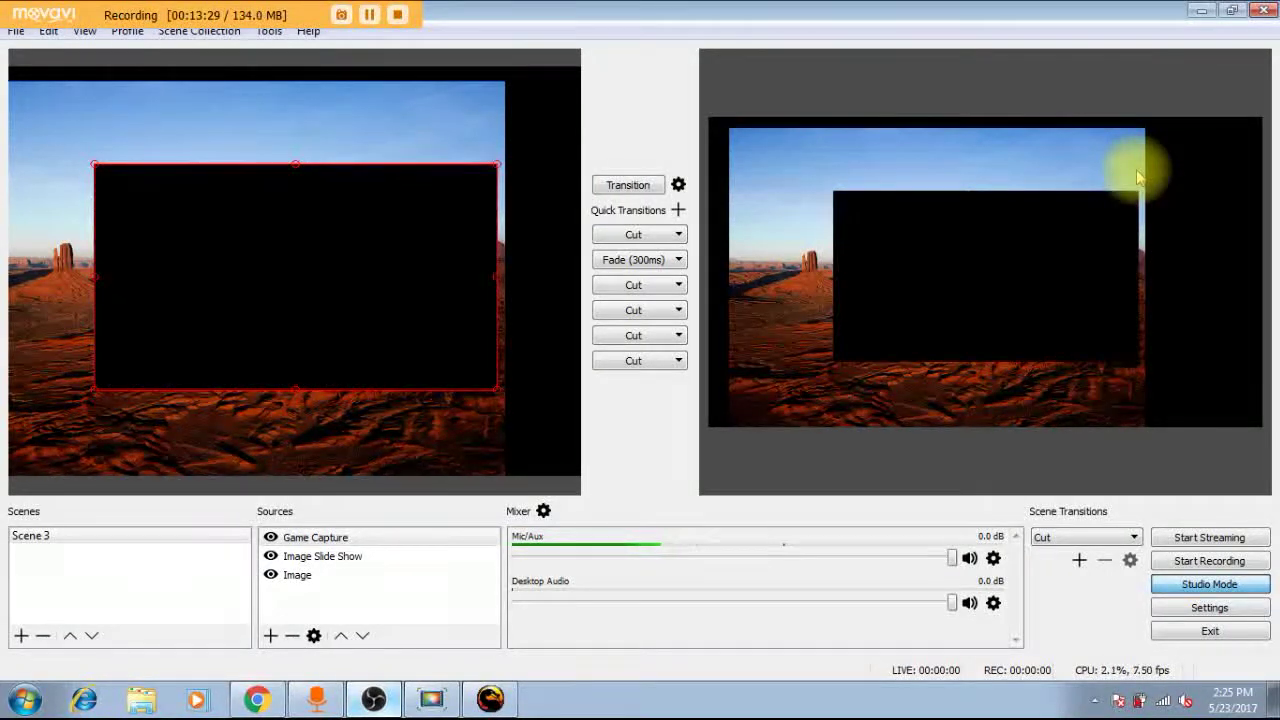
# Step: Skip the ad on the shorte.st page to continue to the linked site
pyautogui.press('F9')
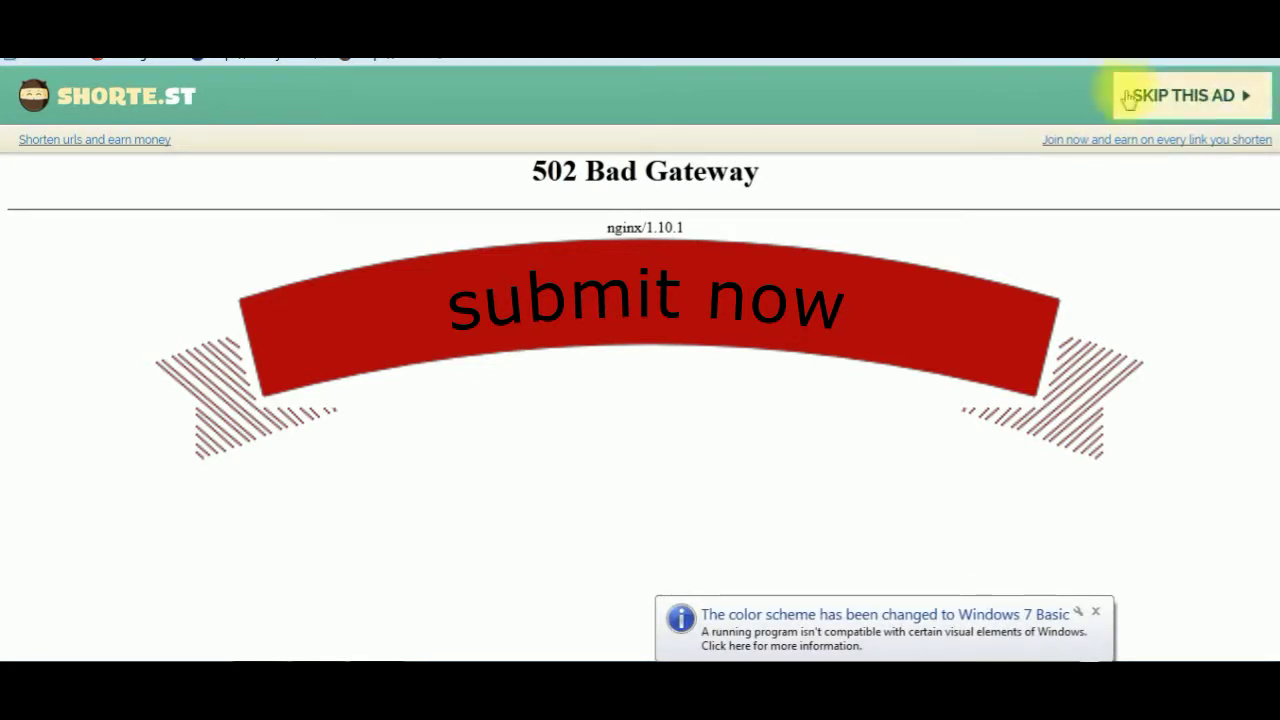
pyautogui.click(1205, 96)
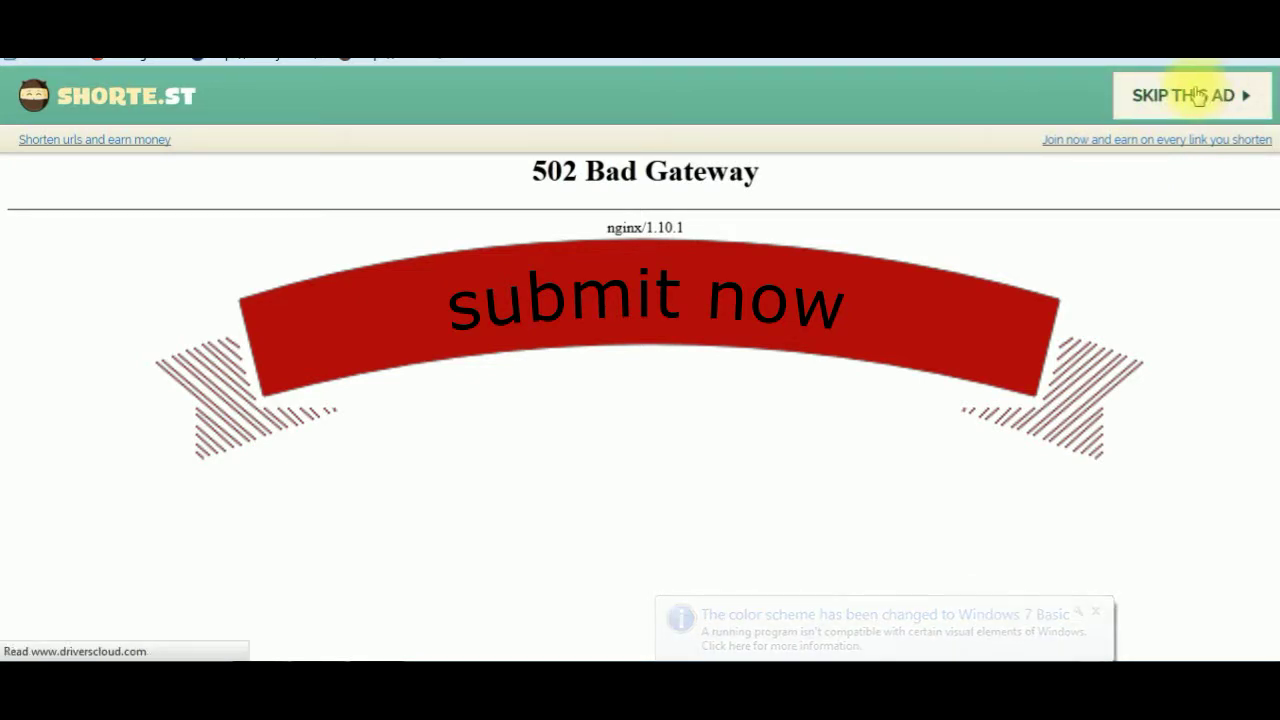